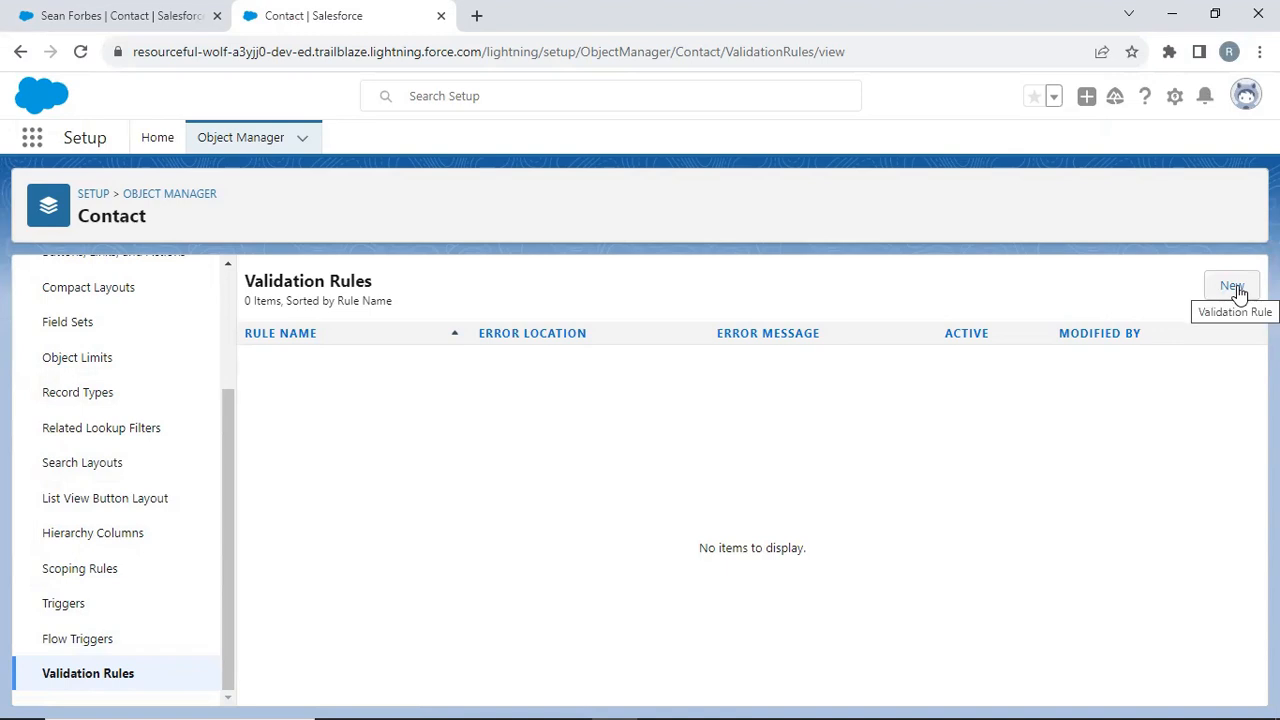
Start a new Contact validation rule and name it Contact_must_be_in_Account_Zip_Code
click(1232, 287)
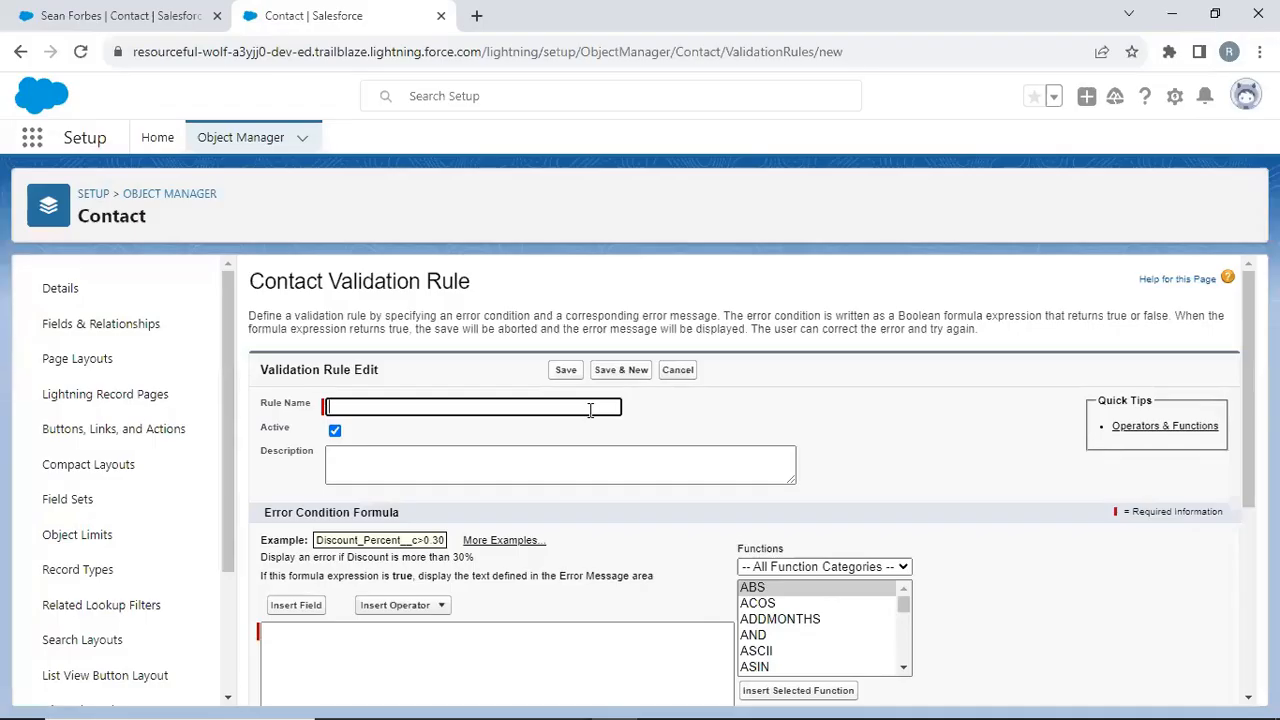
text(Contac)
text(t ms)
text(st)
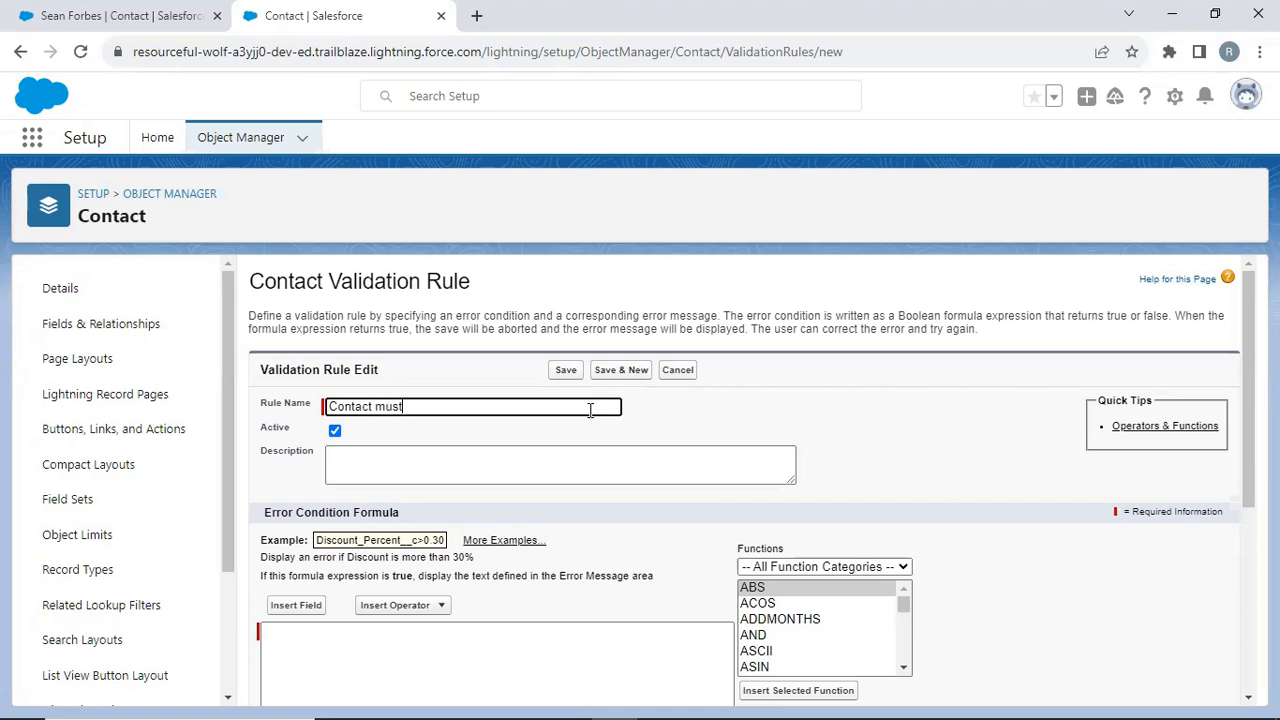
text( be in Account ZIp Code)
key(Tab)
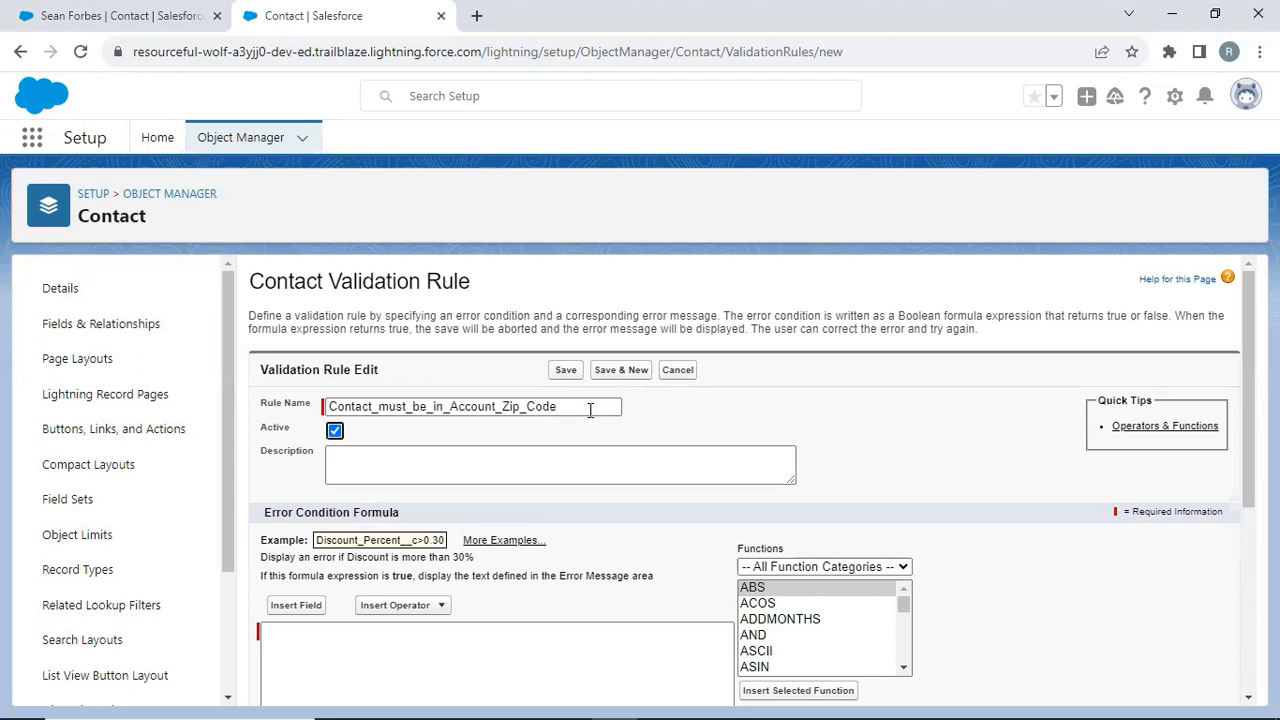
Enter the rule description "Account zipcode and contact zip code must be same"
click(569, 461)
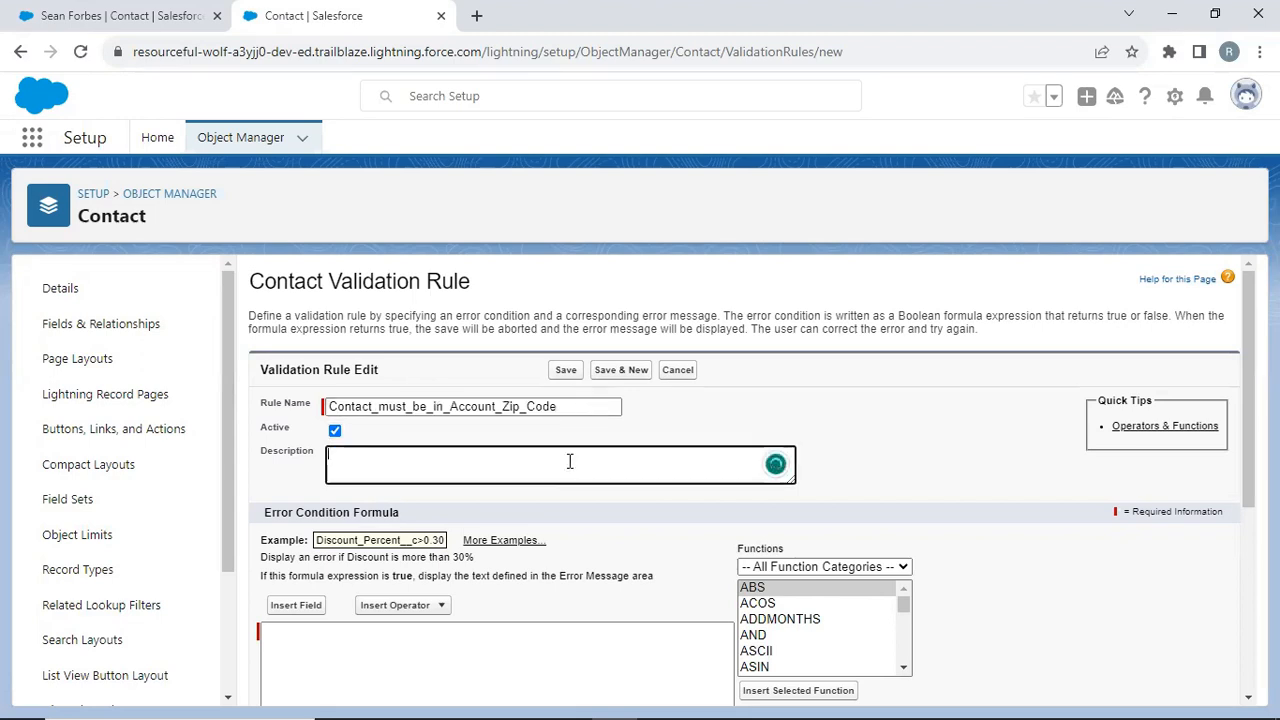
text(Ac)
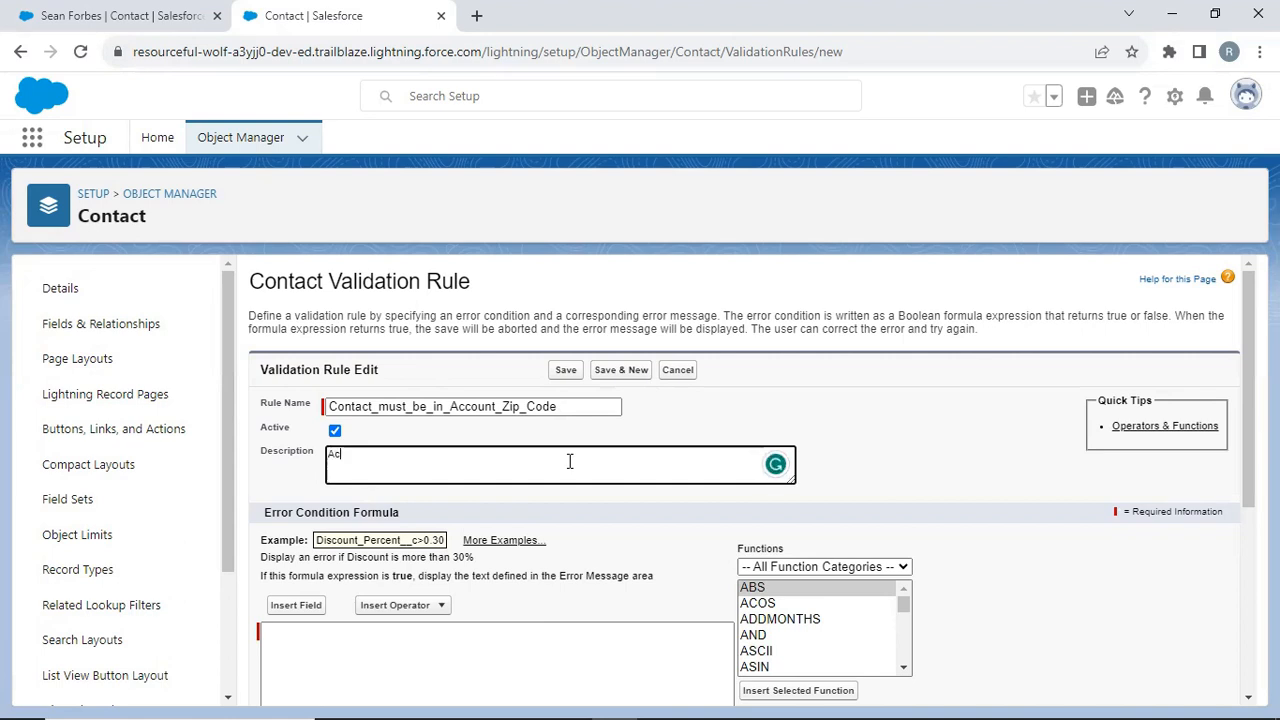
text(count zip)
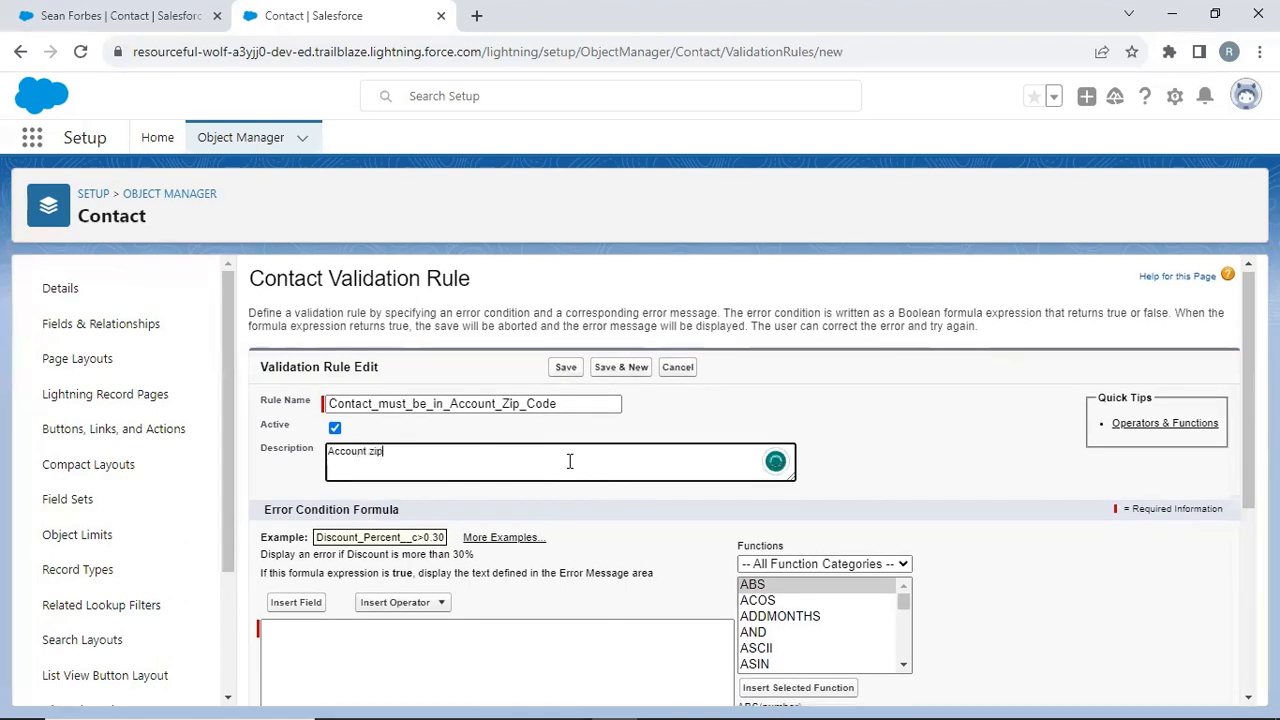
text(code a)
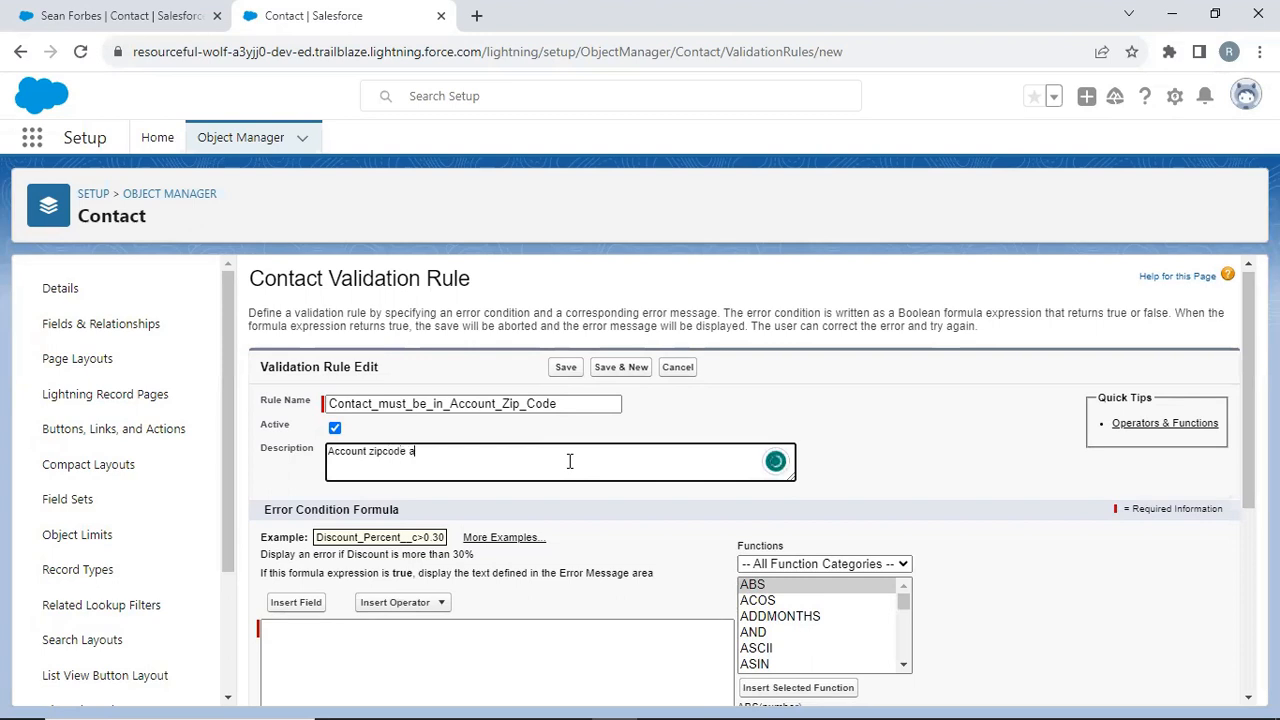
text(nd contact zip )
text(cos)
text(e mus)
text(t be )
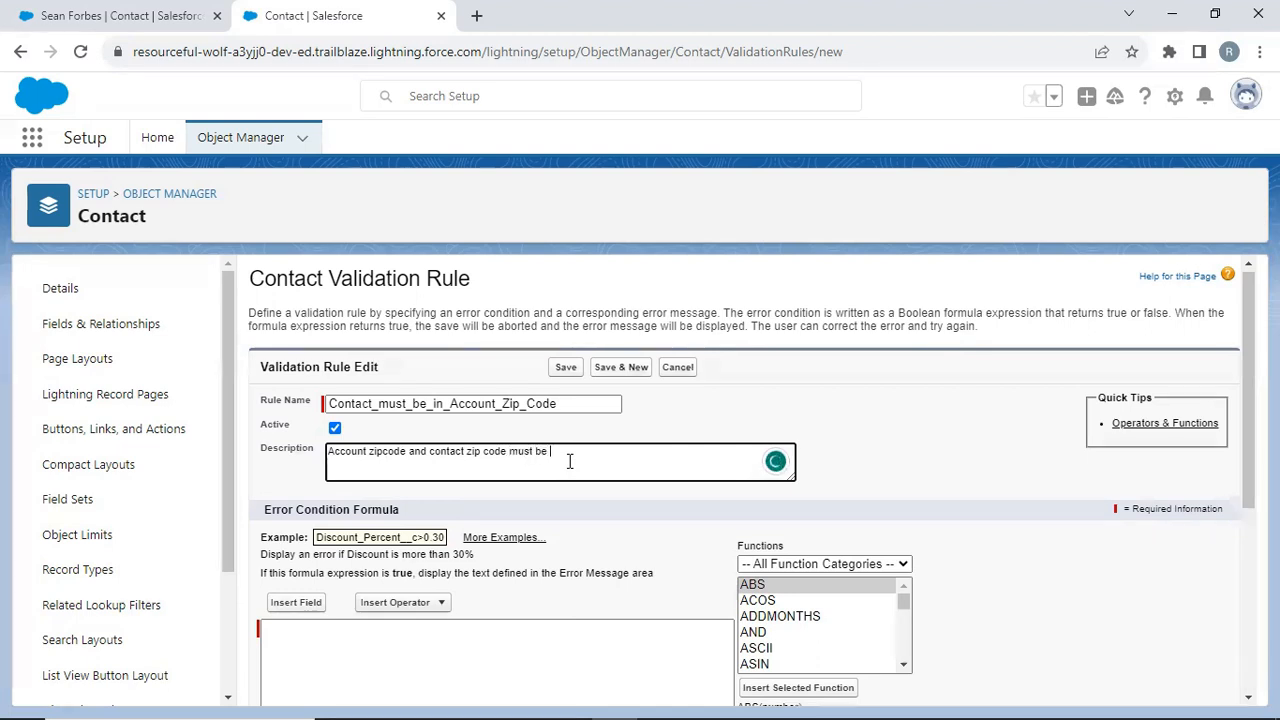
text(same)
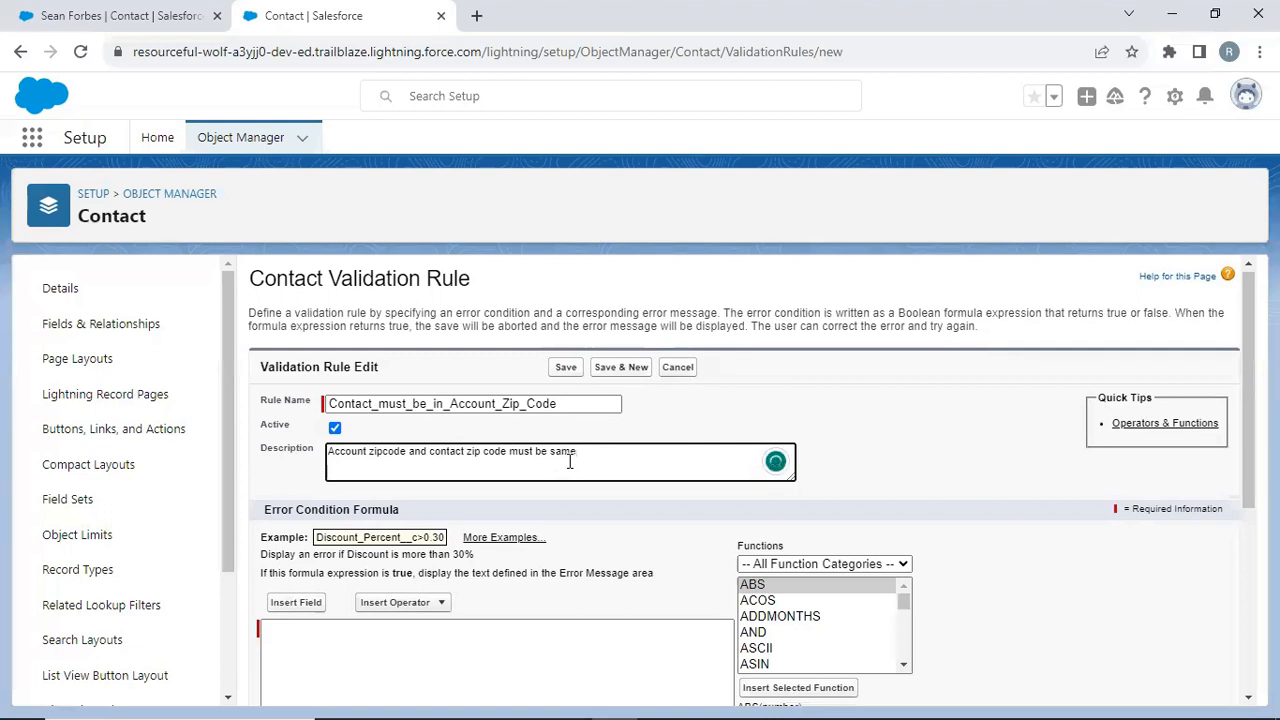
Insert the AND function into the error condition formula and remove its placeholder arguments
scroll(569, 459, down, 2)
click(358, 458)
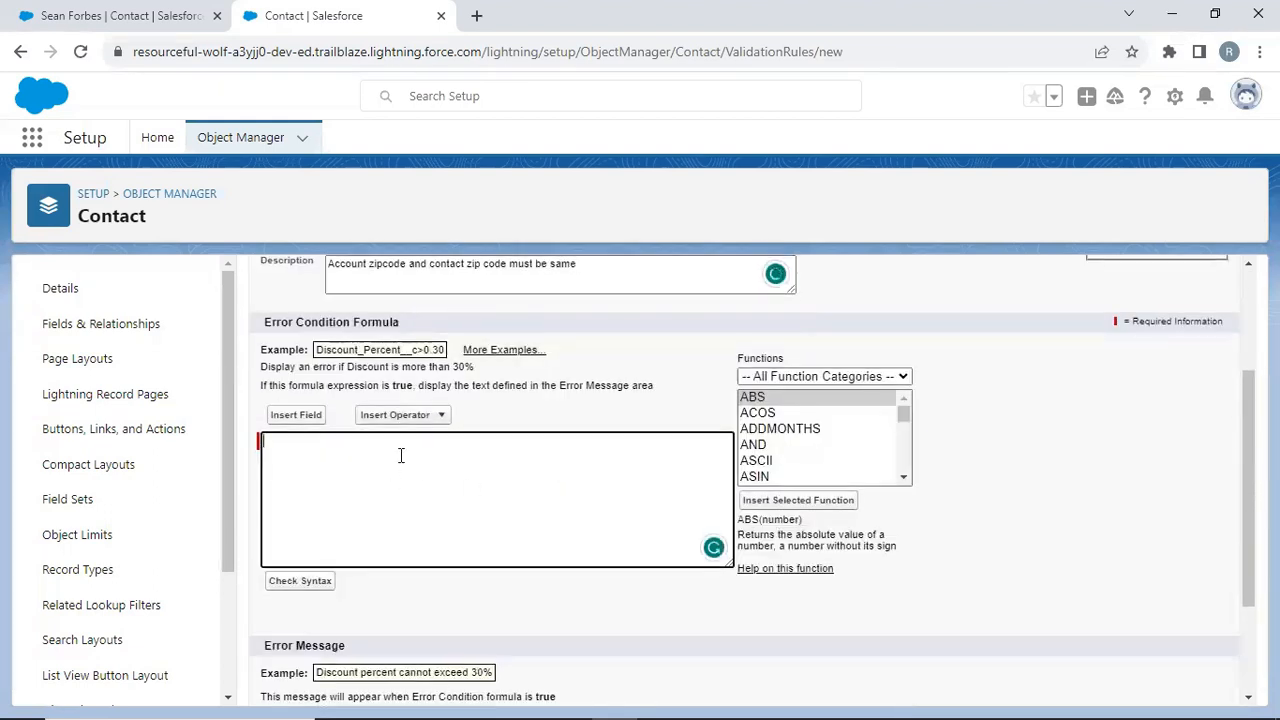
double_click(755, 445)
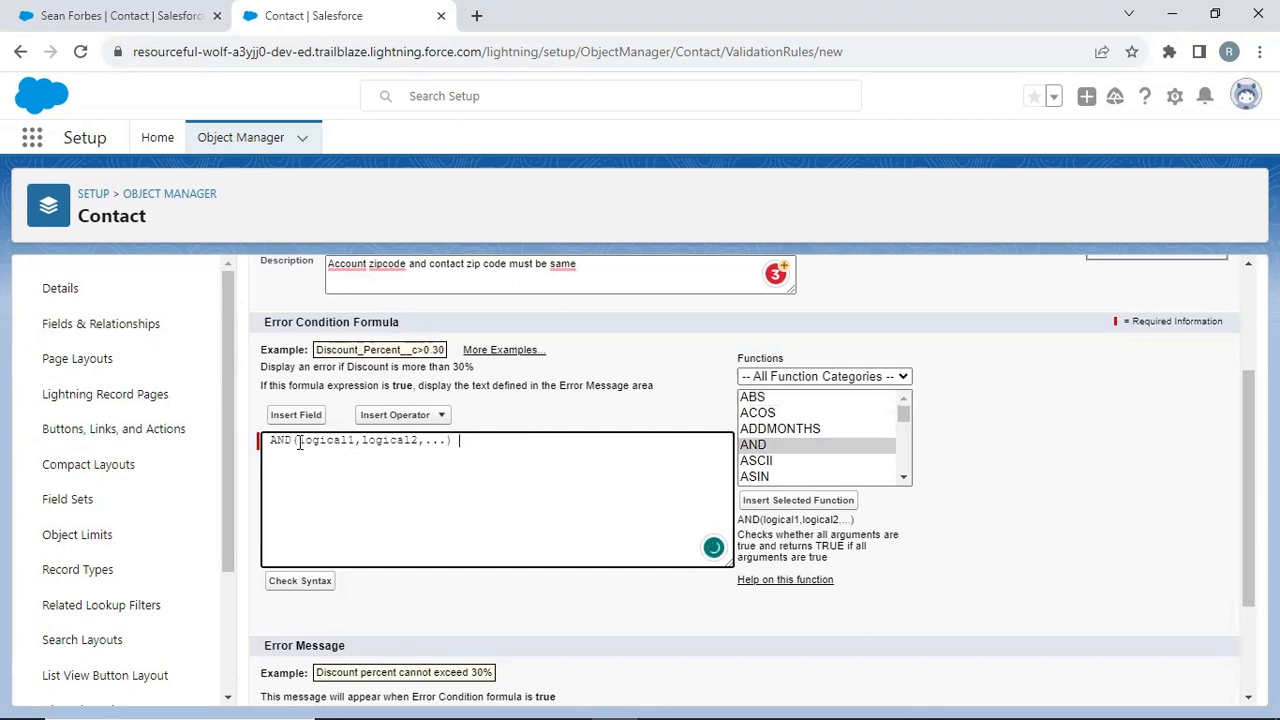
drag(298, 441, 445, 444)
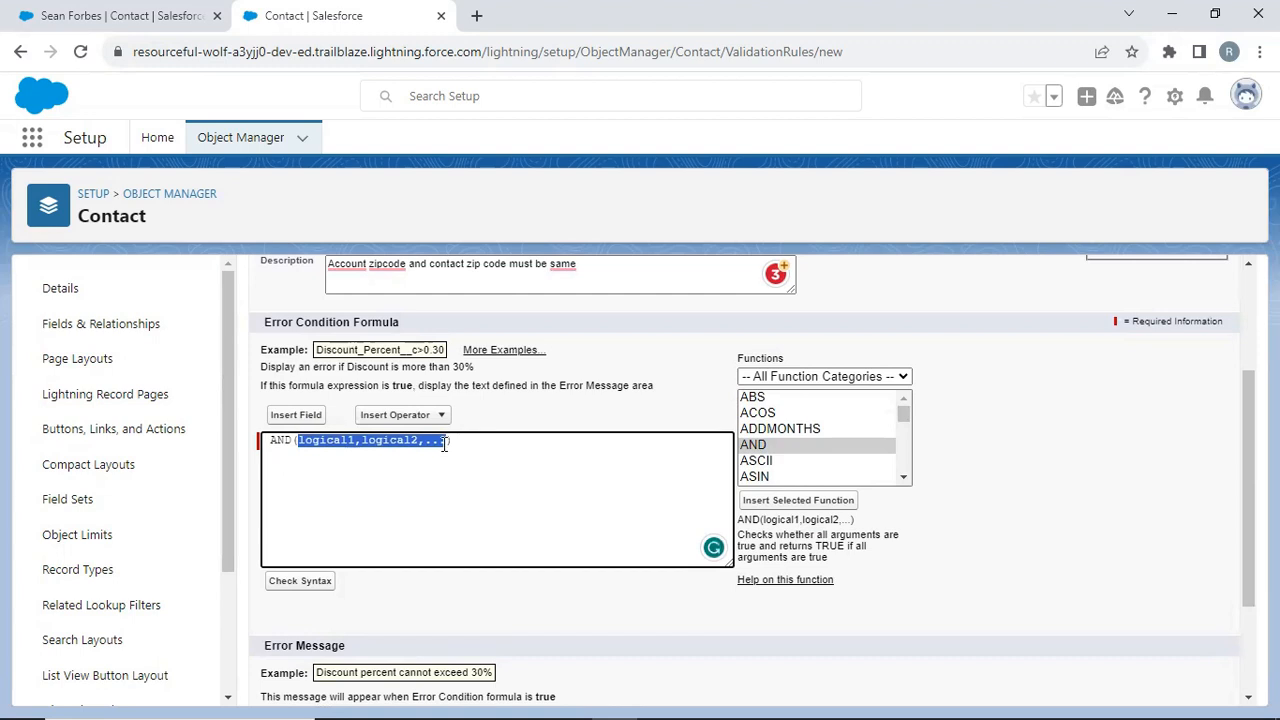
key(BackSpace)
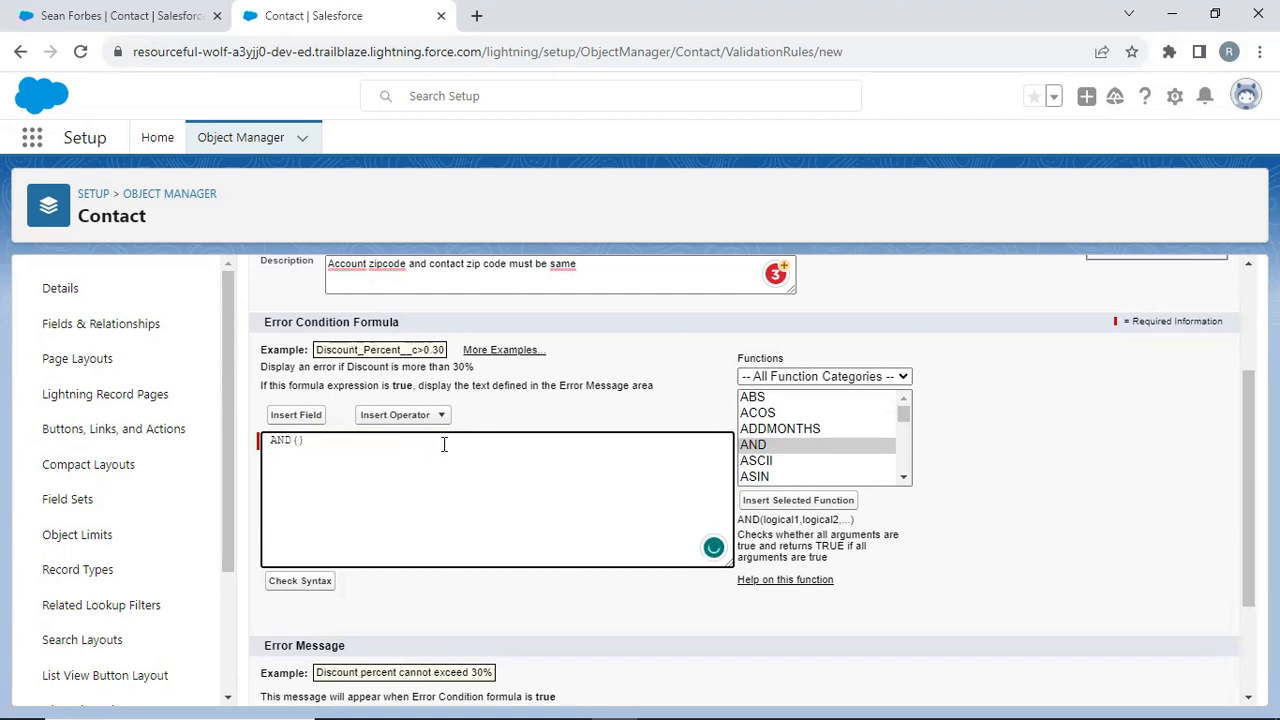
Insert the NOT function inside the AND parentheses and remove its placeholder argument
scroll(802, 433, down, 3)
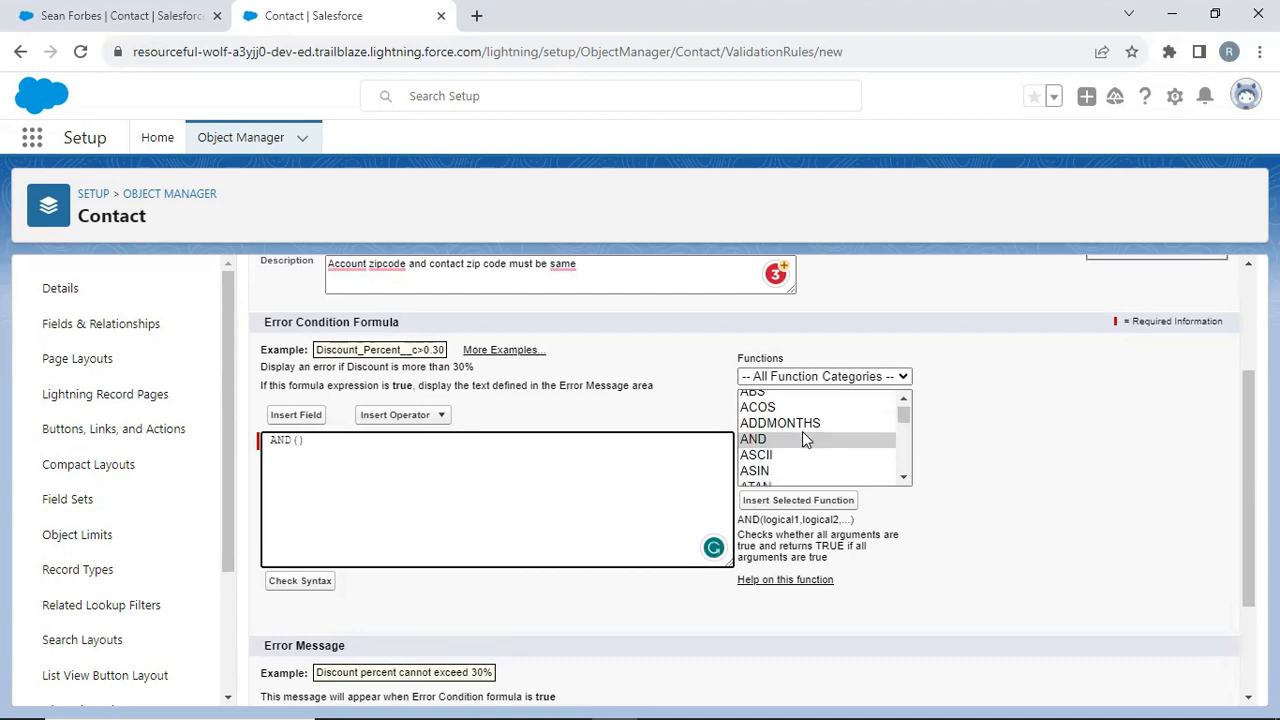
scroll(806, 440, down, 4)
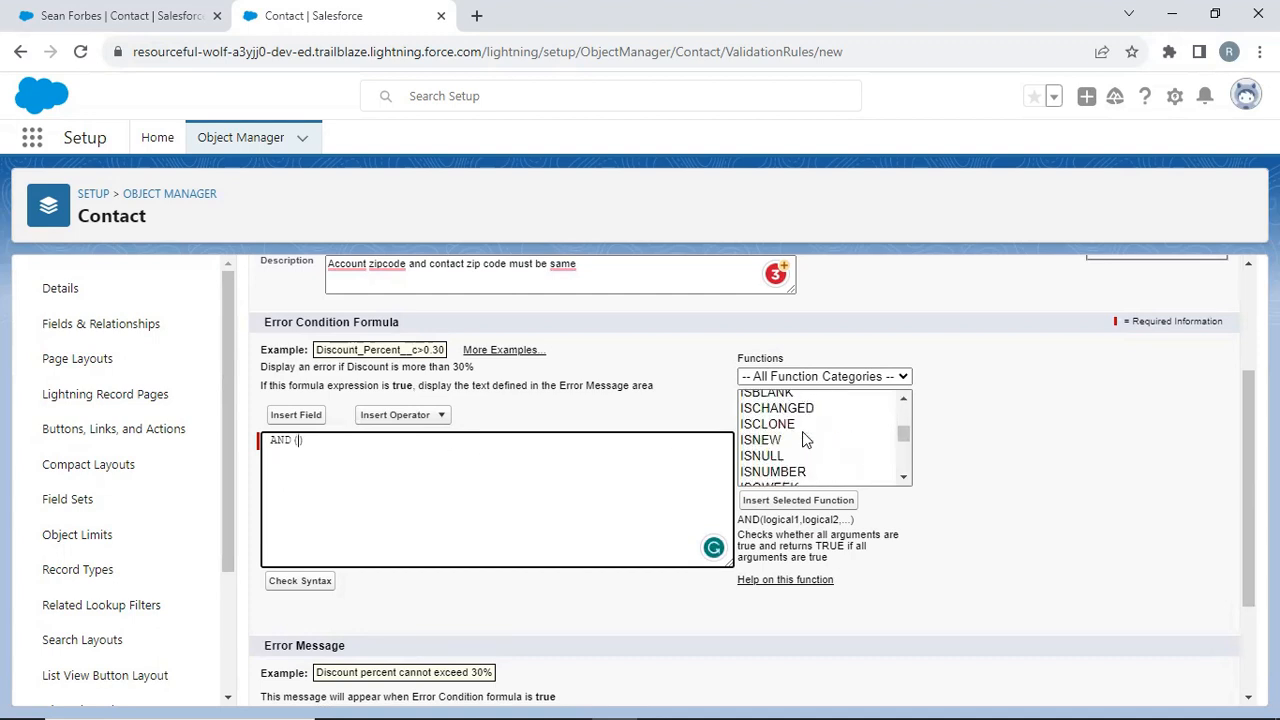
click(765, 443)
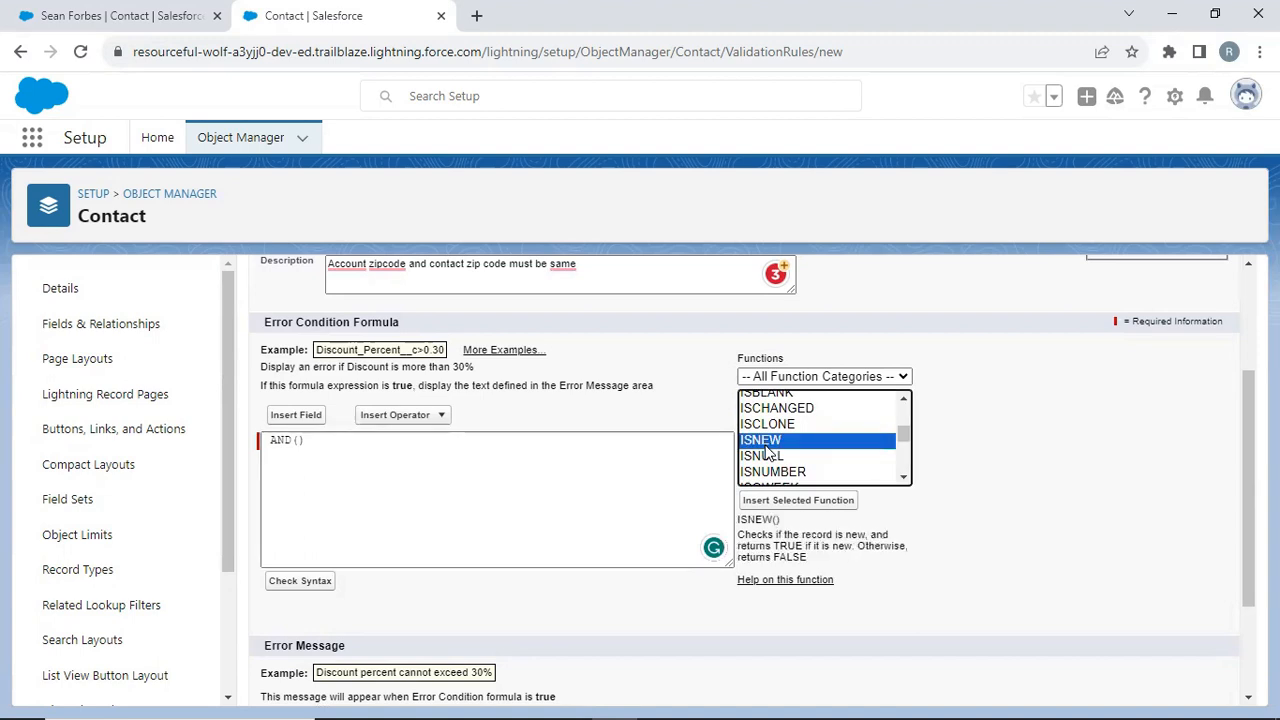
scroll(767, 452, down, 3)
click(757, 478)
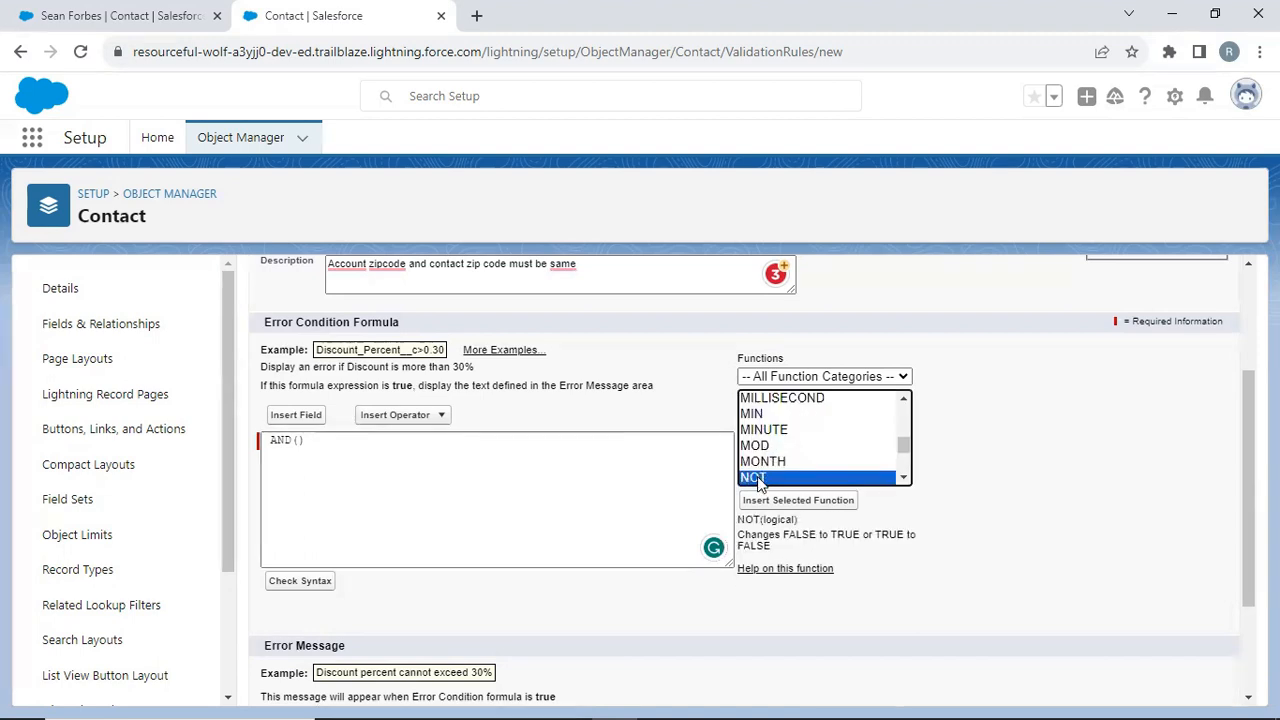
double_click(757, 478)
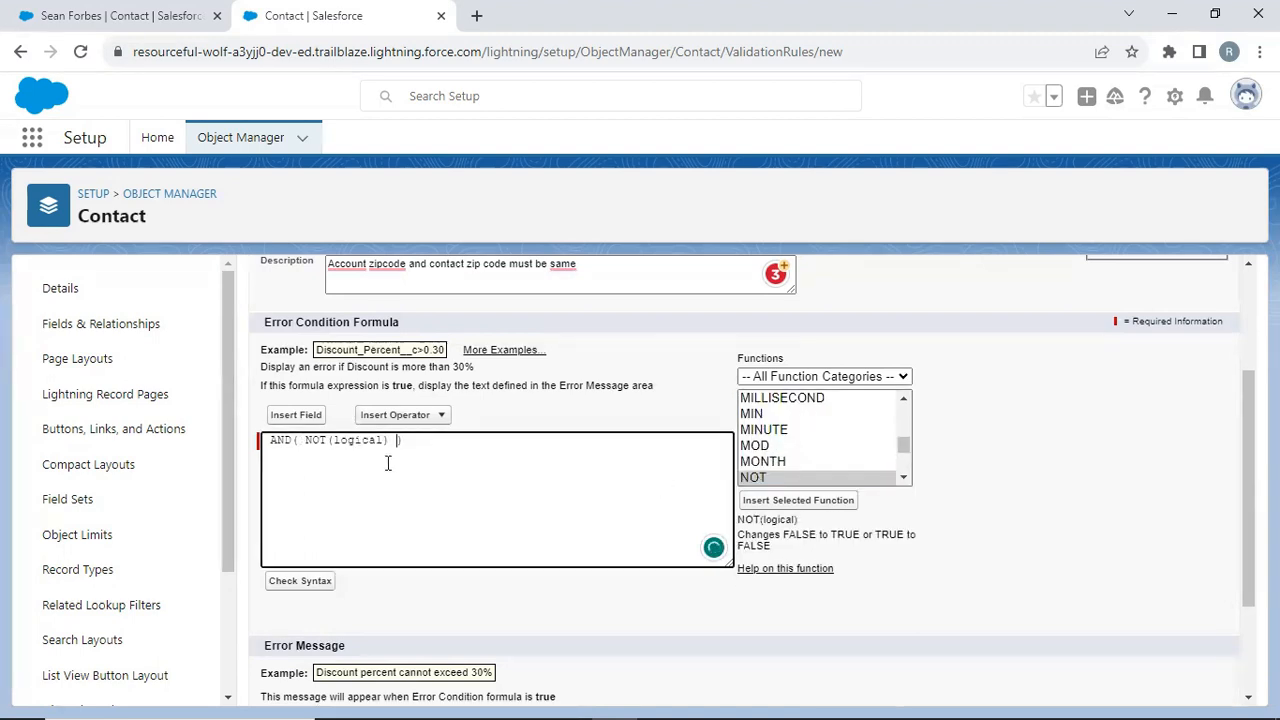
key(BackSpace)
key(BackSpace)
key(BackSpace)
key(BackSpace)
key(BackSpace)
key(BackSpace)
key(BackSpace)
text(1)
Insert the ISBLANK function inside the NOT parentheses and remove its placeholder expression
scroll(833, 447, up, 4)
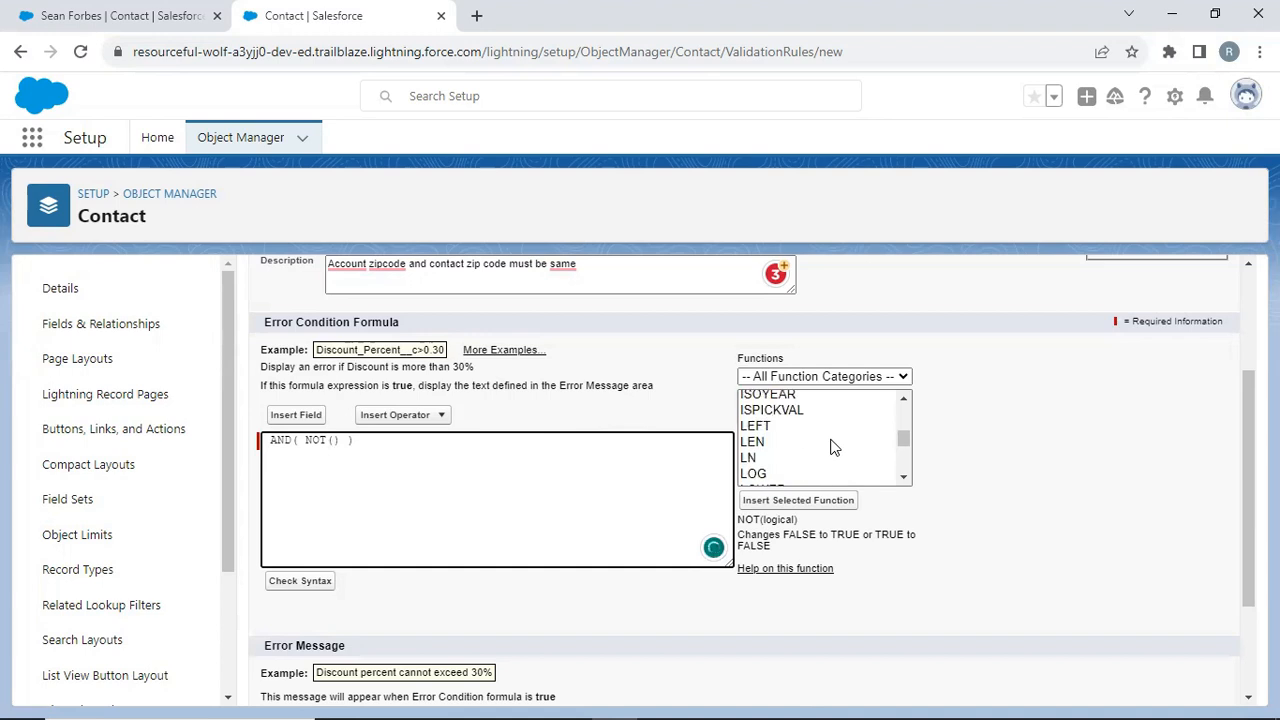
scroll(833, 447, up, 2)
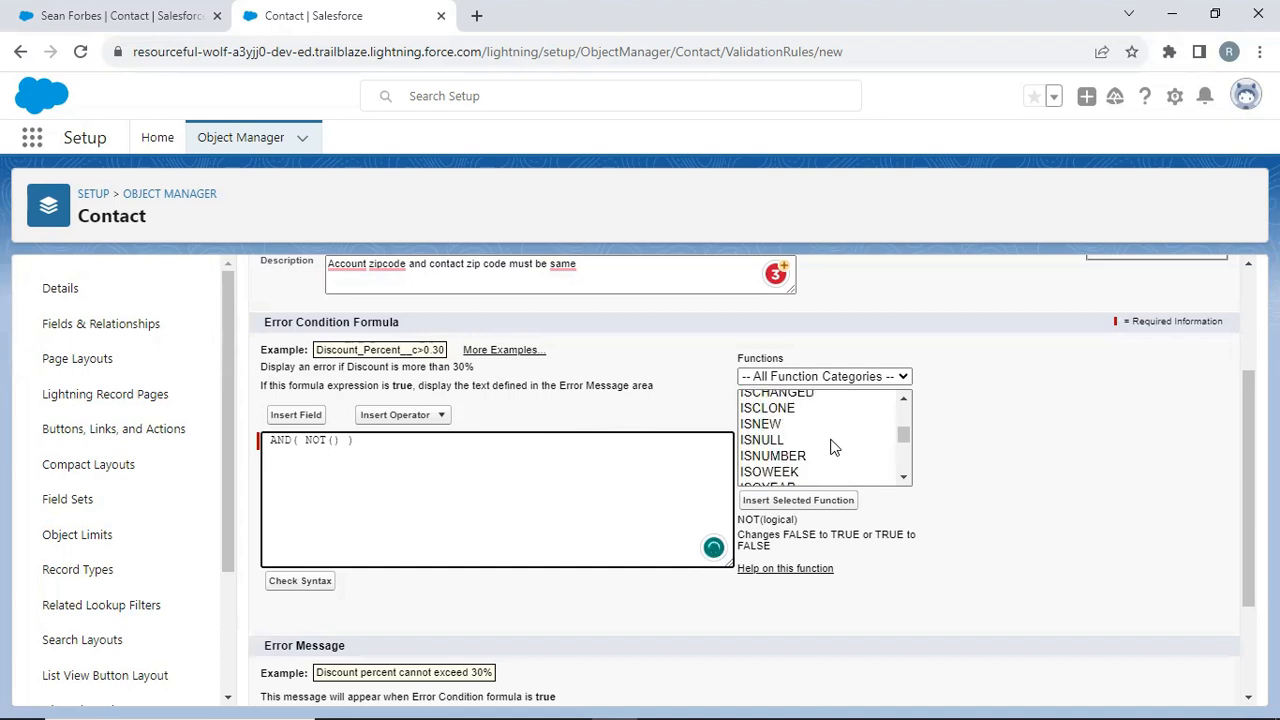
click(773, 441)
scroll(773, 441, down, 2)
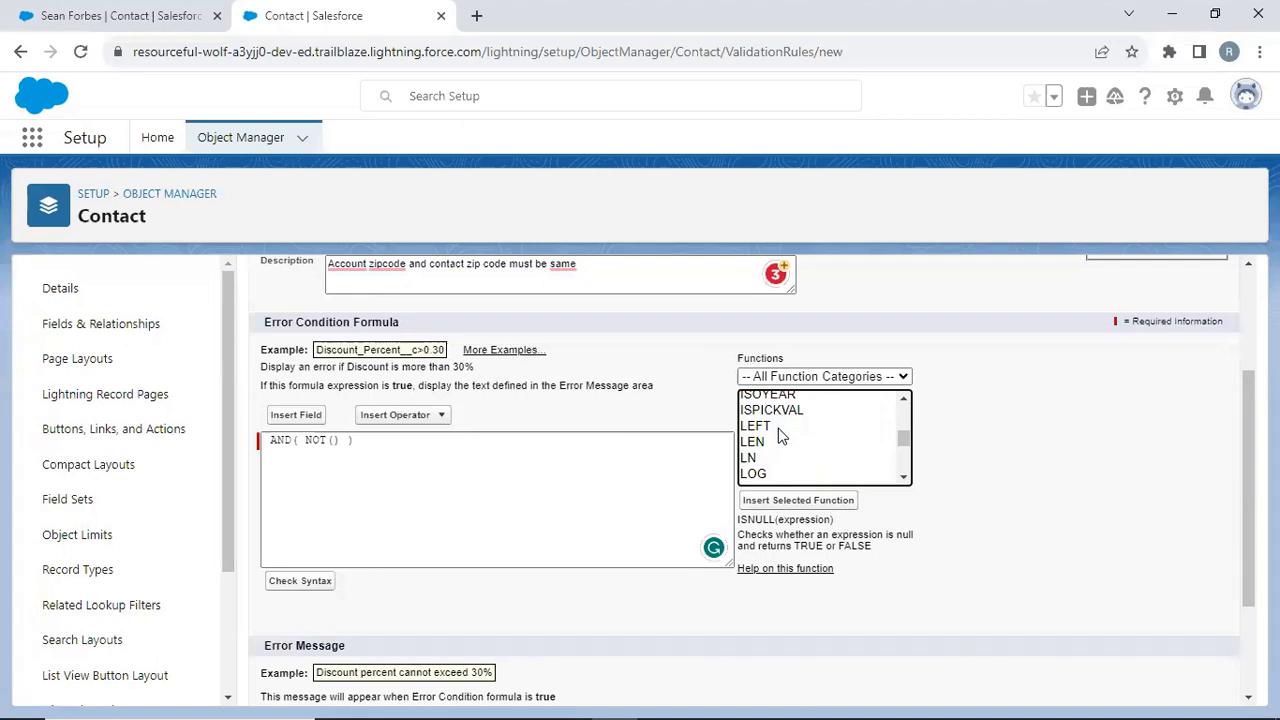
key(i)
key(i)
key(i)
key(i)
key(i)
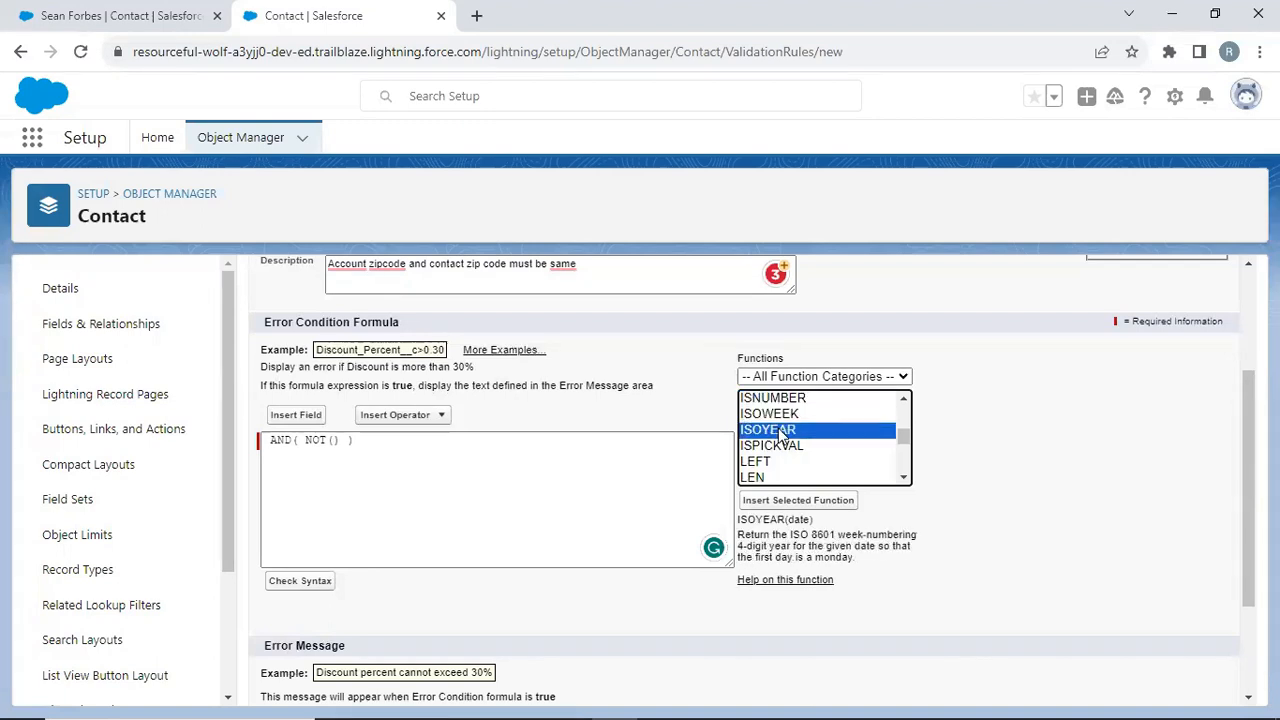
key(i)
key(i)
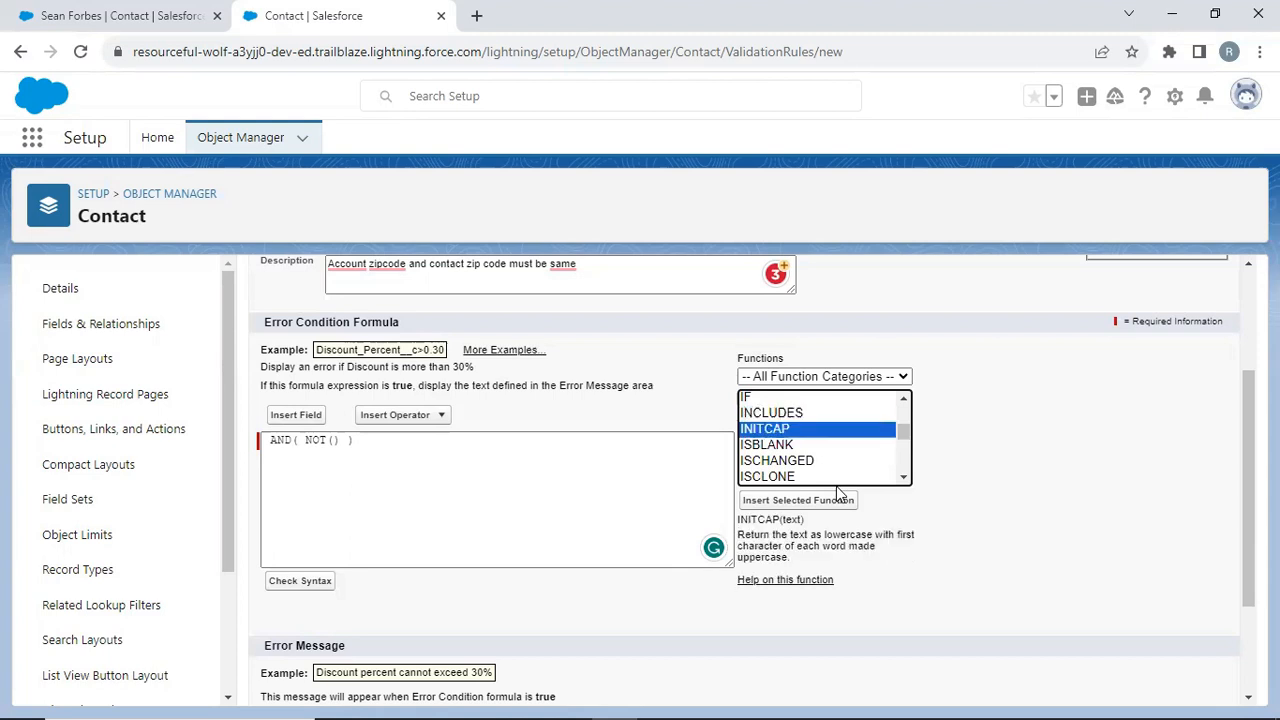
click(790, 450)
double_click(790, 446)
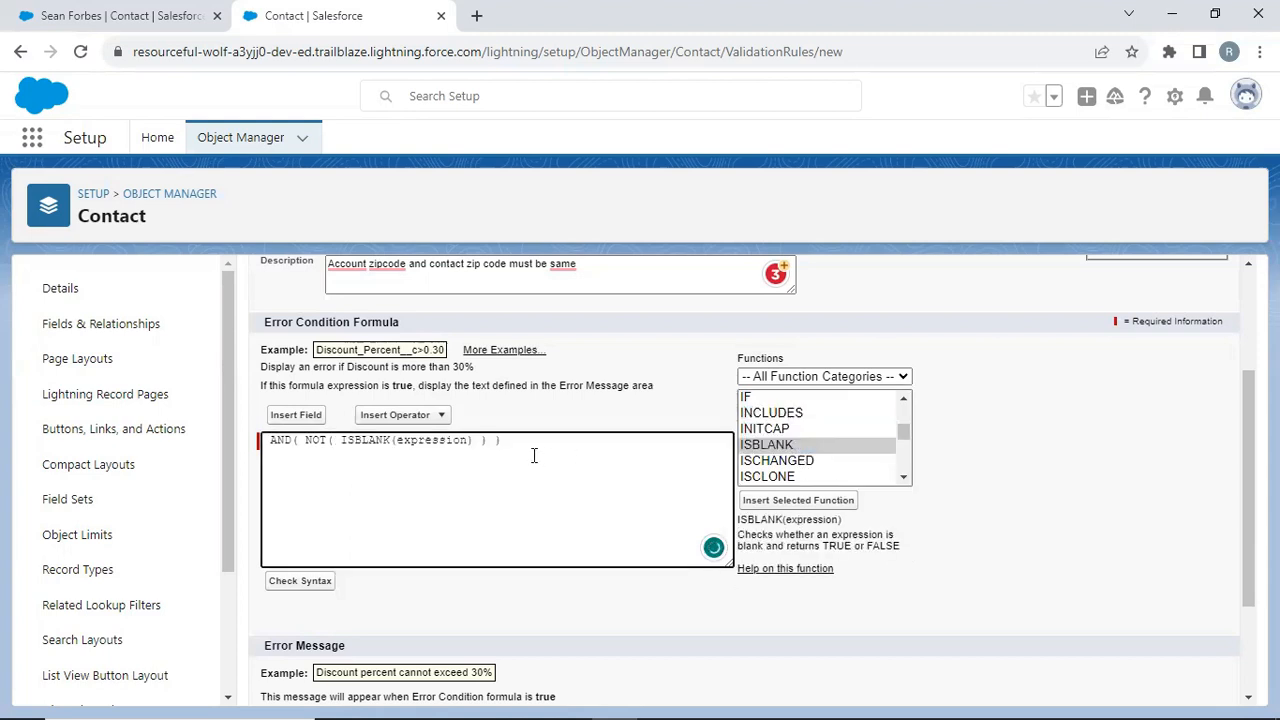
double_click(451, 441)
key(BackSpace)
Insert the contact's Account ID field as the argument of ISBLANK
click(303, 418)
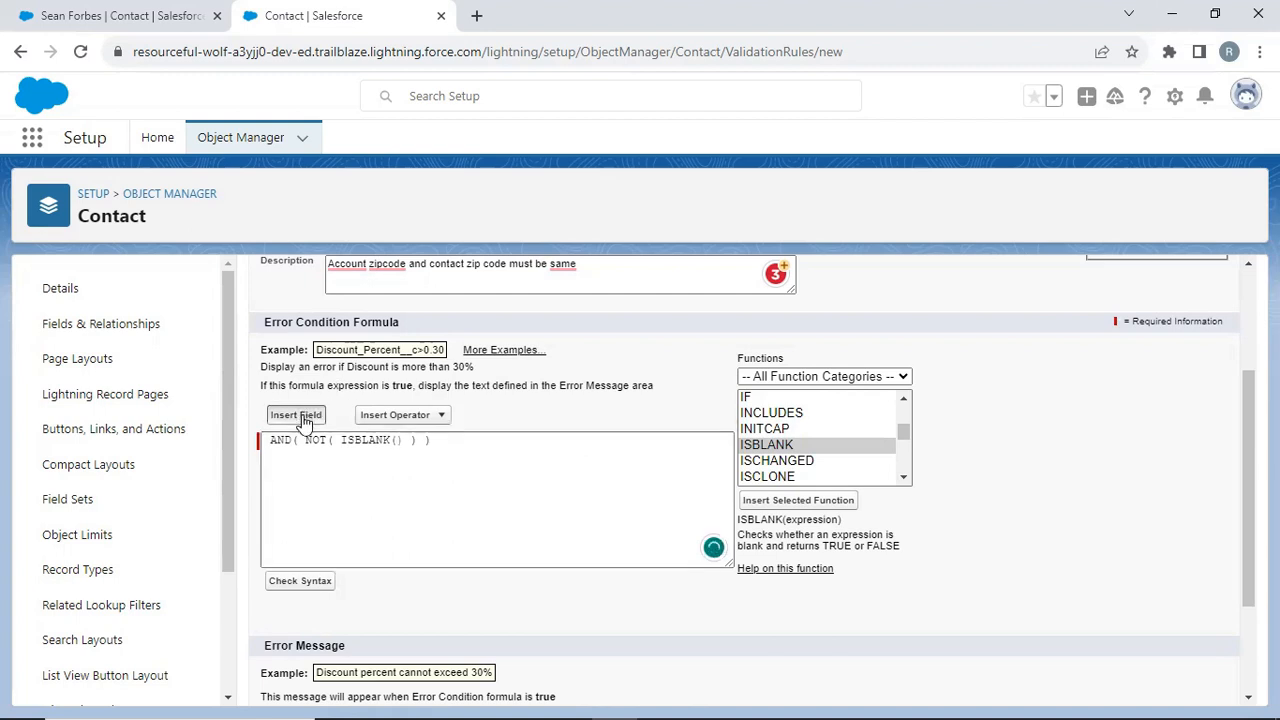
click(552, 428)
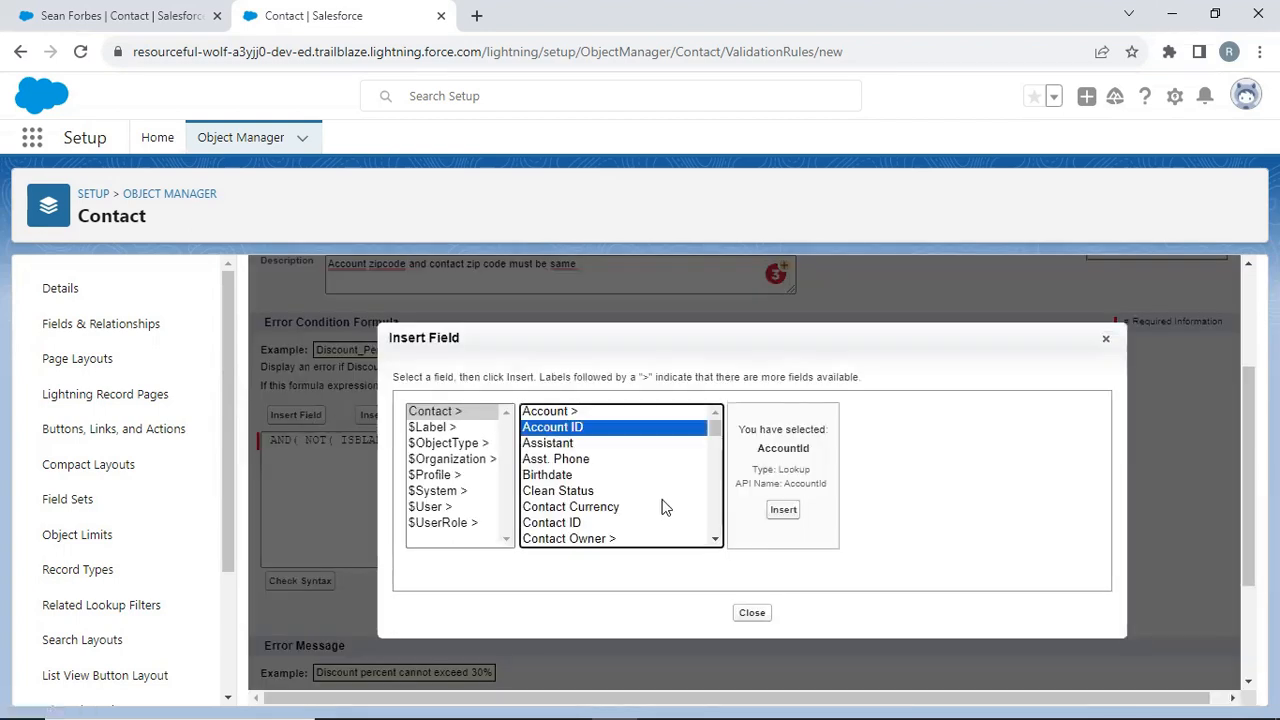
click(783, 510)
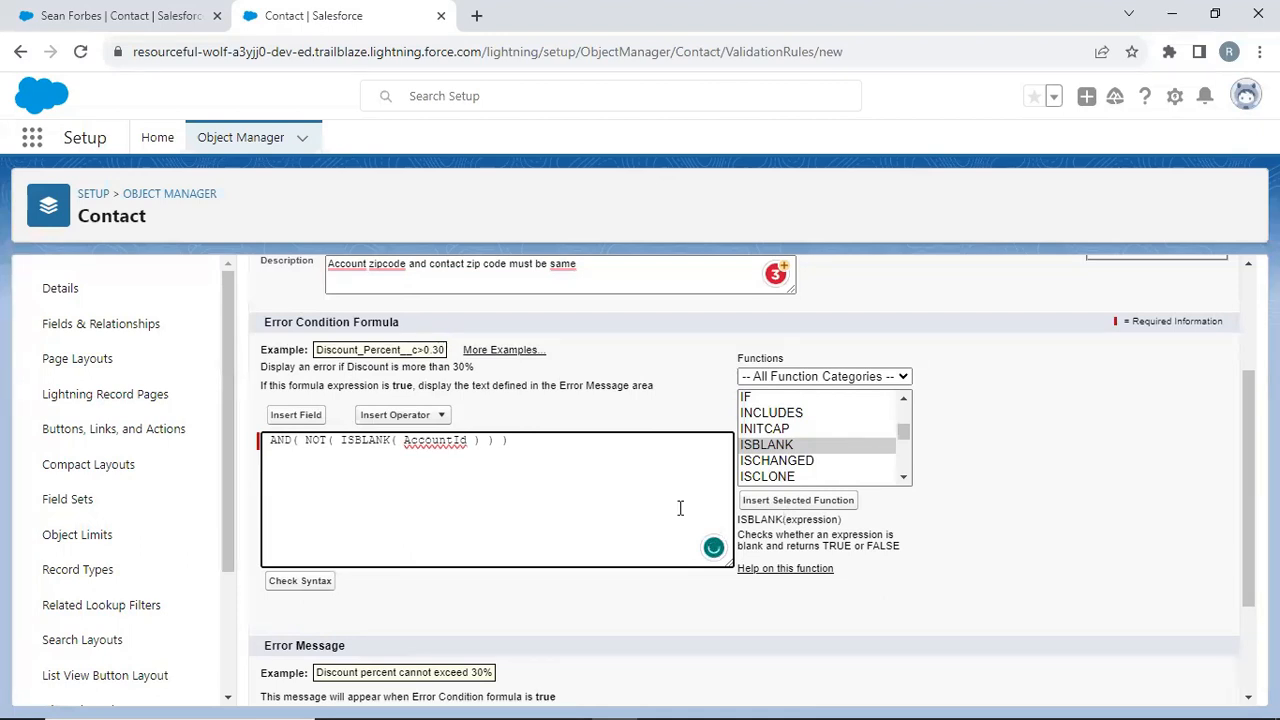
Add the contact's Mailing Zip/Postal Code field as the second AND argument, separated by a comma and followed by the Not Equal operator
click(489, 442)
click(303, 414)
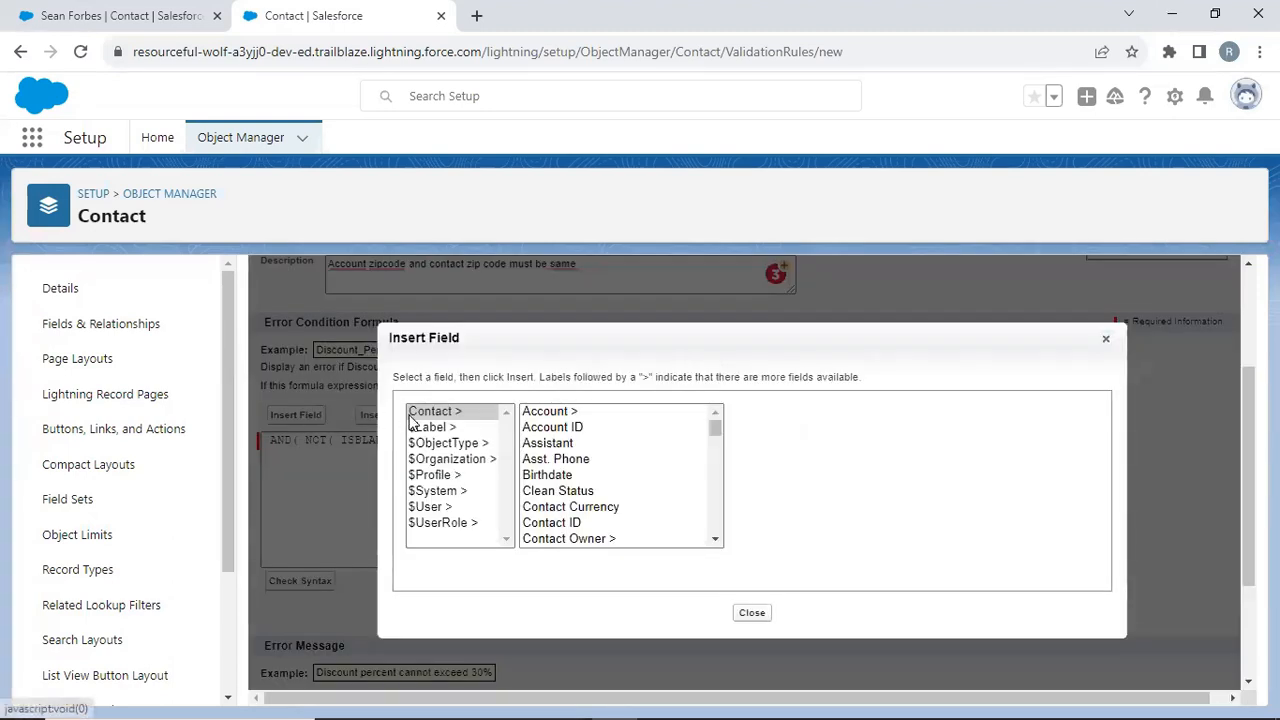
scroll(652, 470, down, 15)
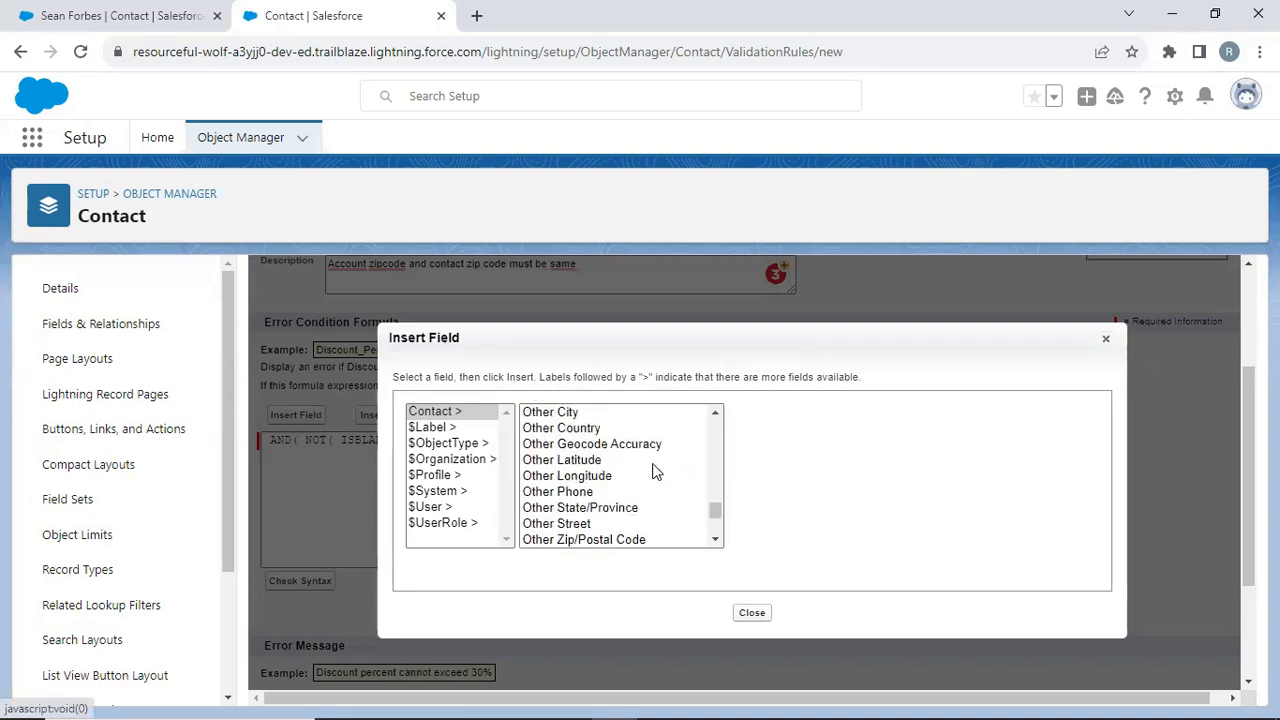
scroll(650, 470, up, 2)
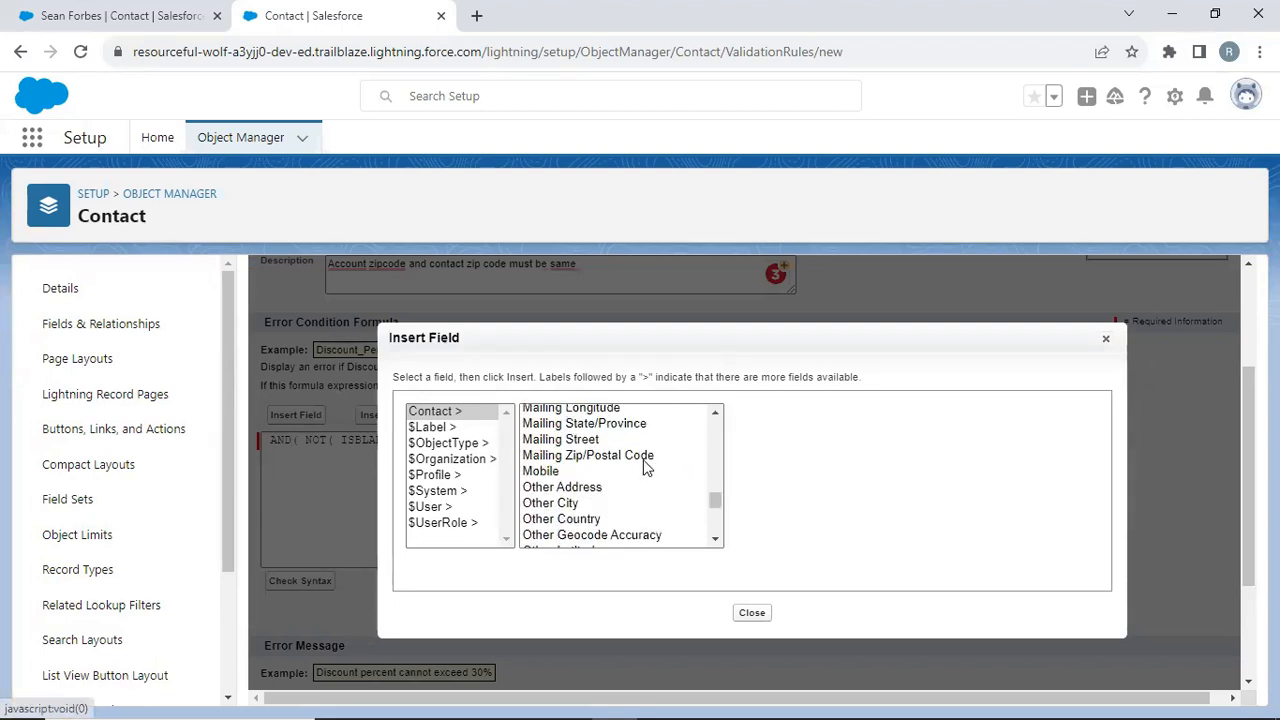
click(645, 460)
click(800, 516)
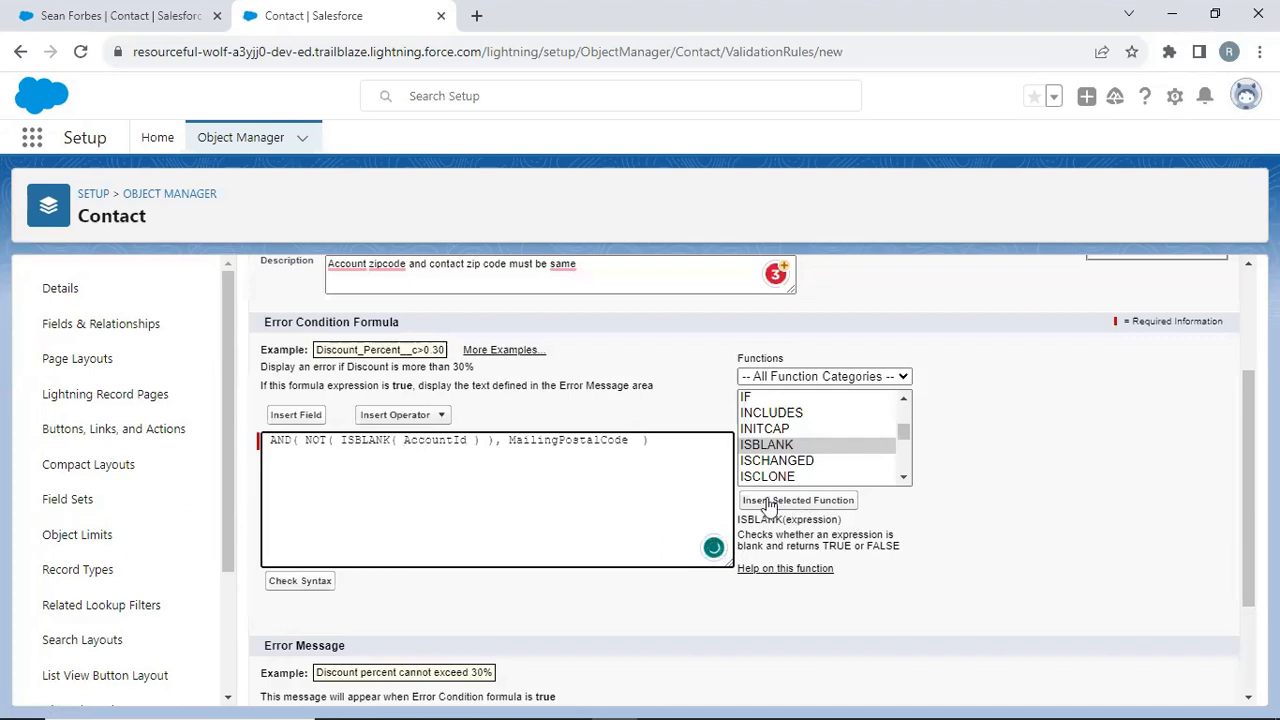
click(420, 414)
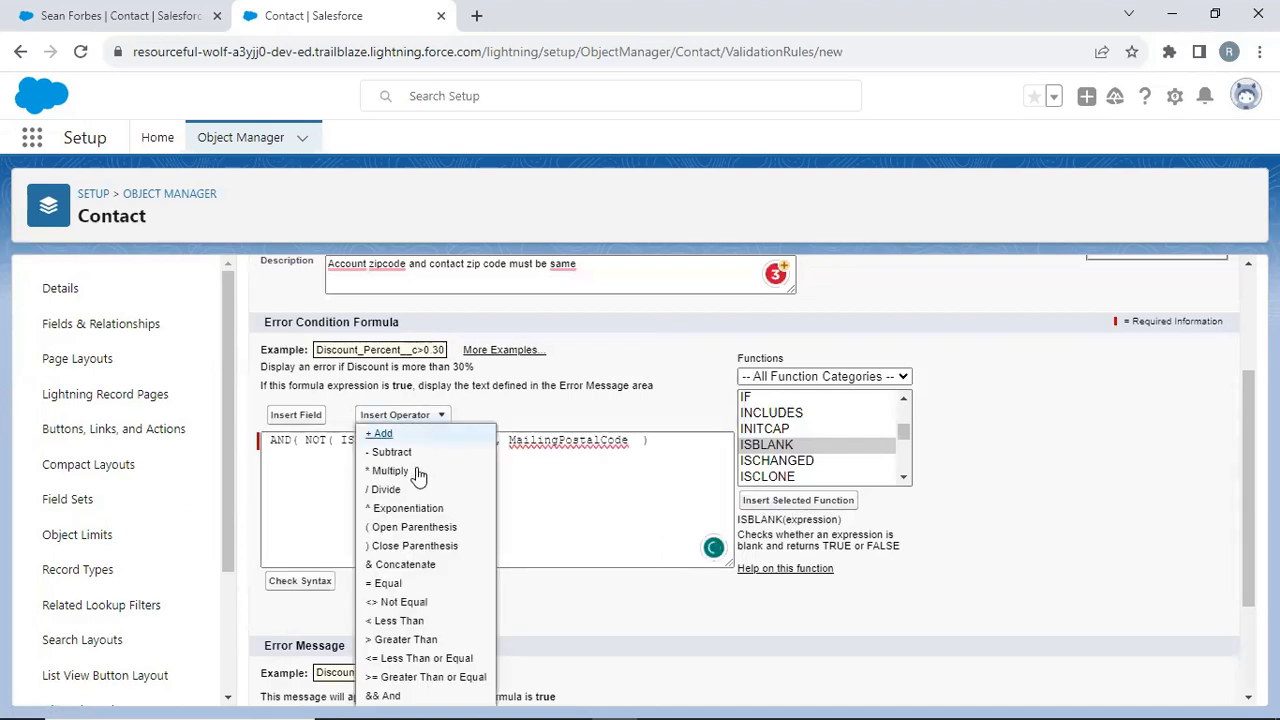
click(397, 604)
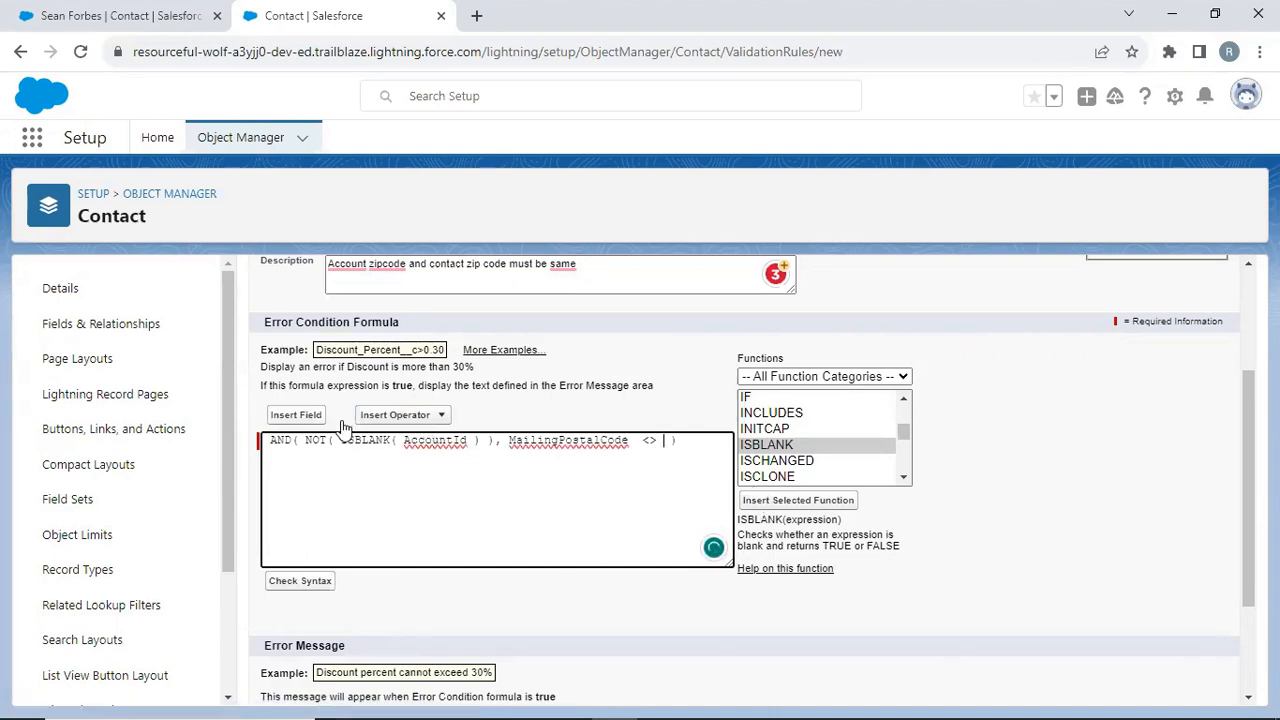
Insert the account's Shipping Zip/Postal Code field after the <> operator and check the formula's syntax
click(303, 420)
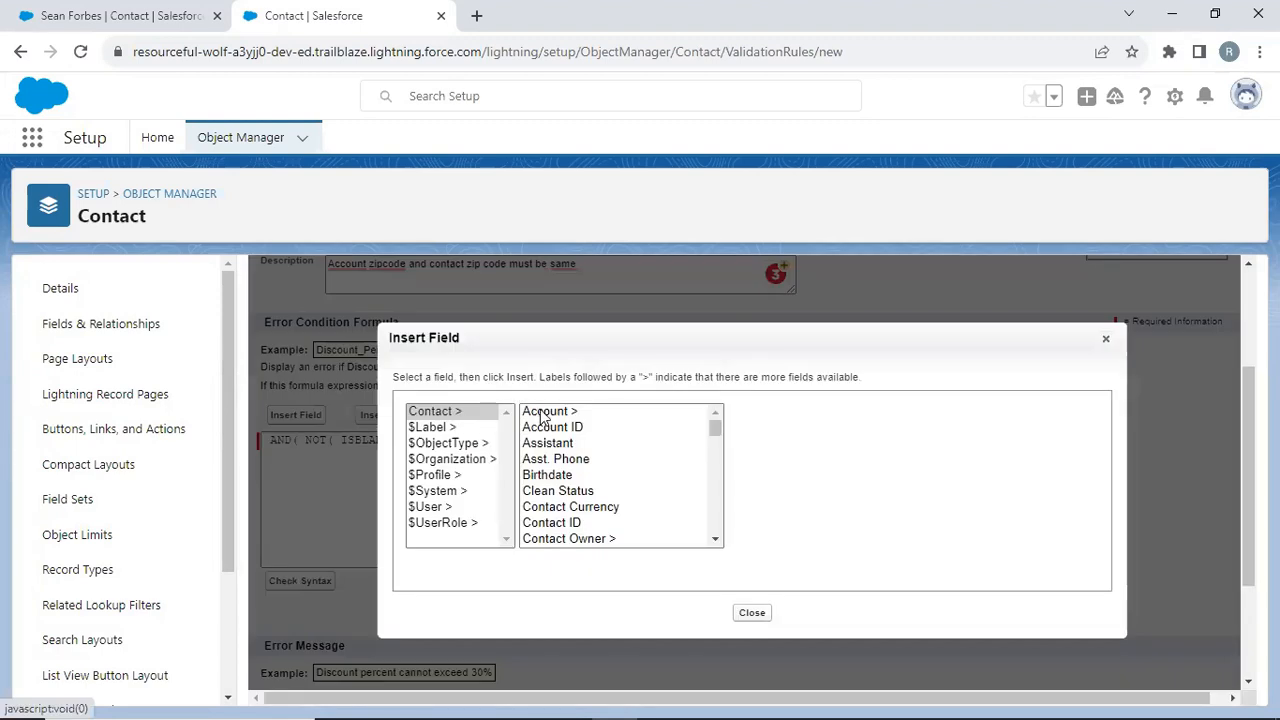
click(547, 411)
scroll(770, 460, down, 12)
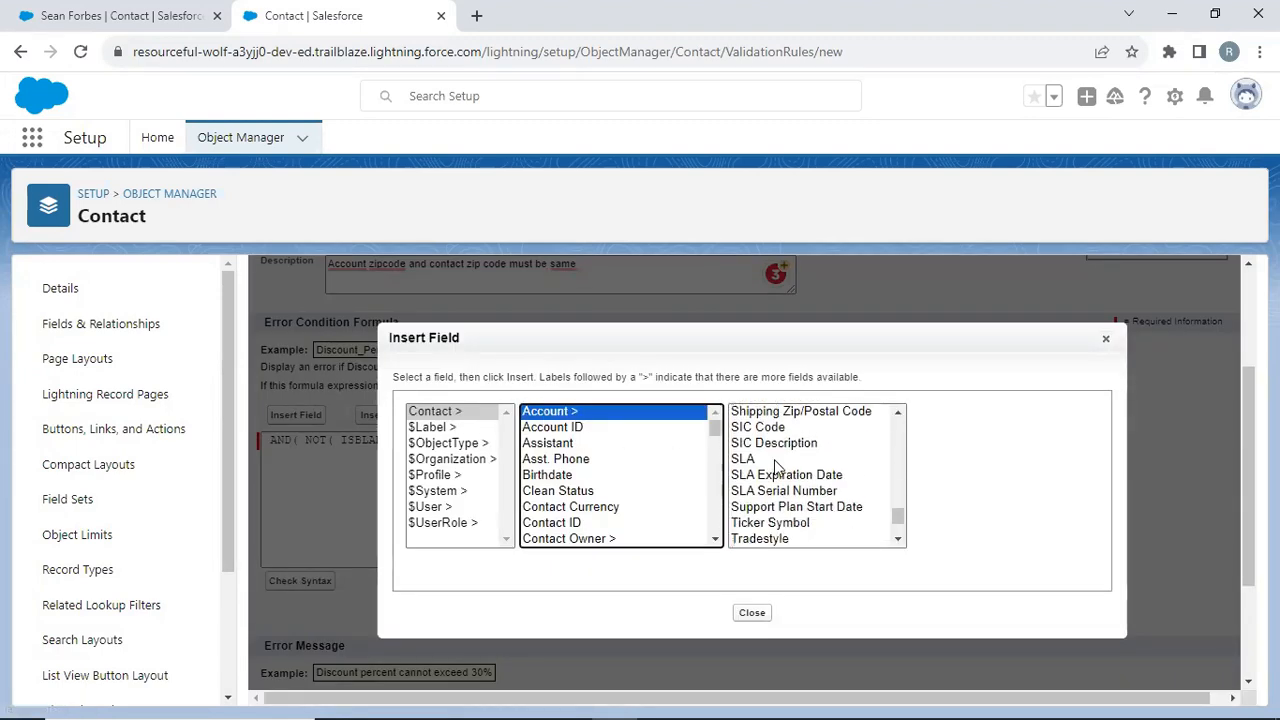
scroll(775, 467, up, 2)
click(810, 505)
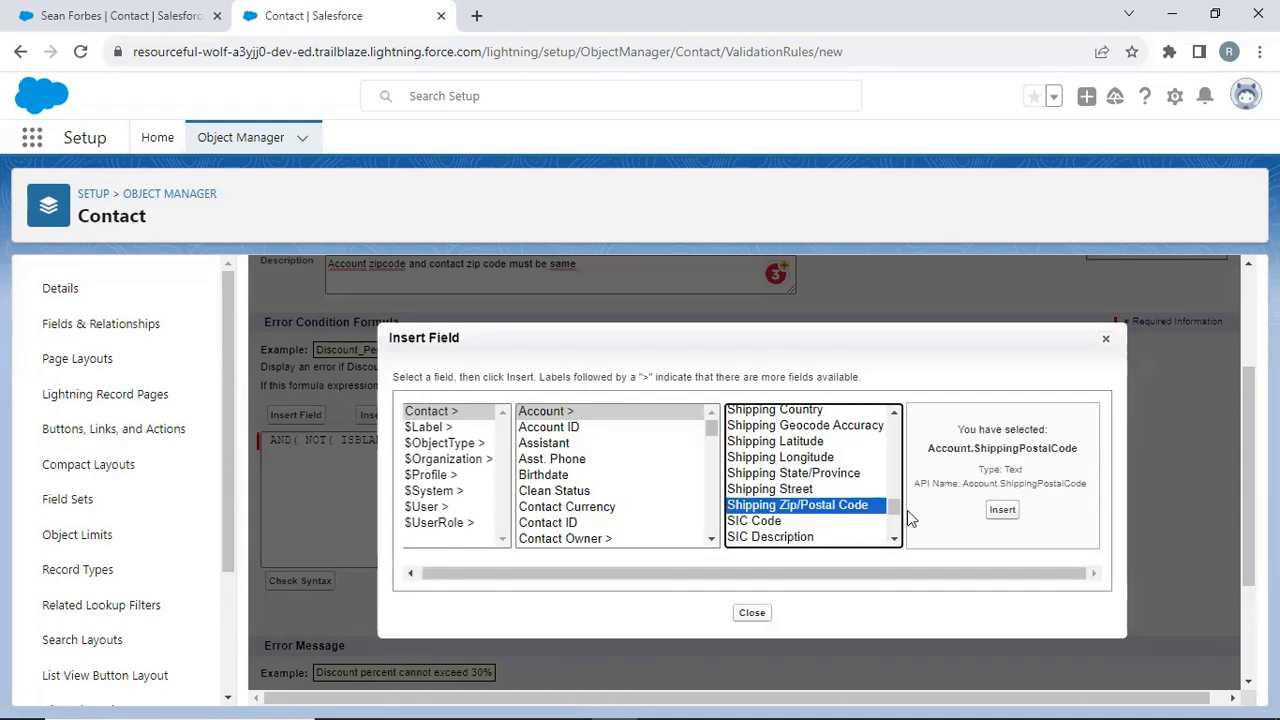
click(1001, 510)
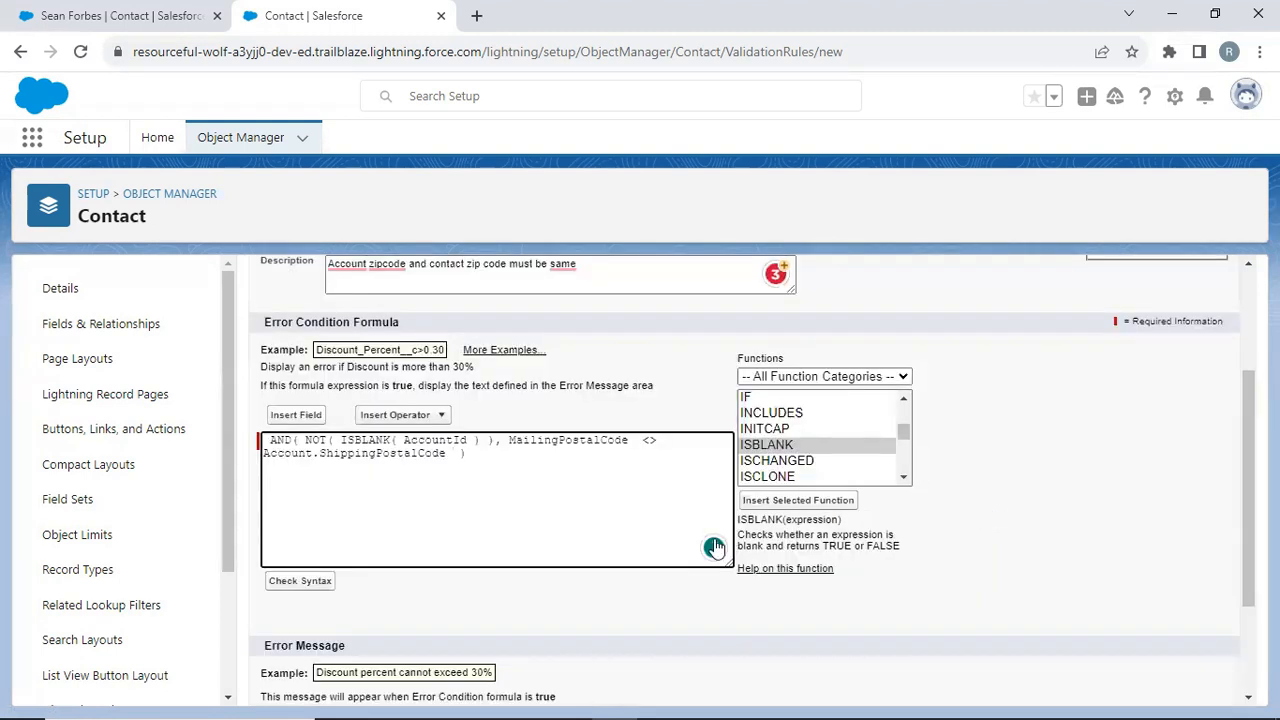
click(300, 581)
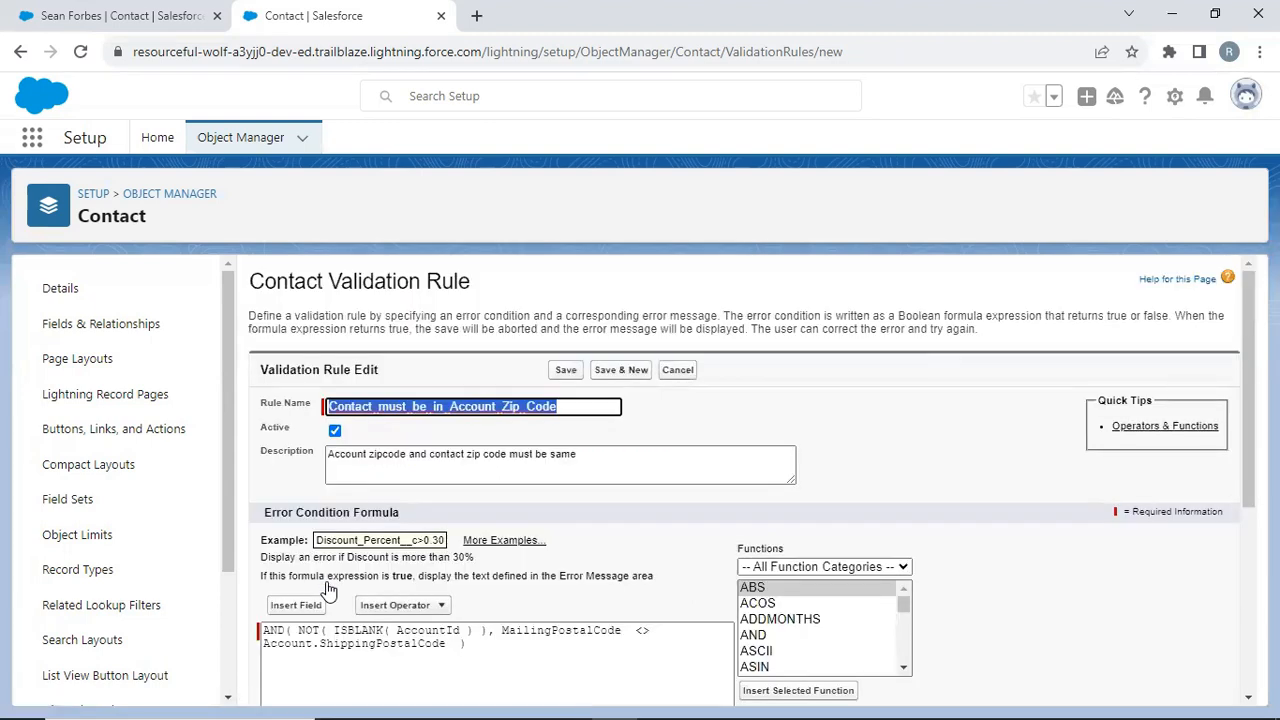
Enter "Contact must be in account object" as the error message and save the validation rule
scroll(330, 590, down, 4)
click(455, 579)
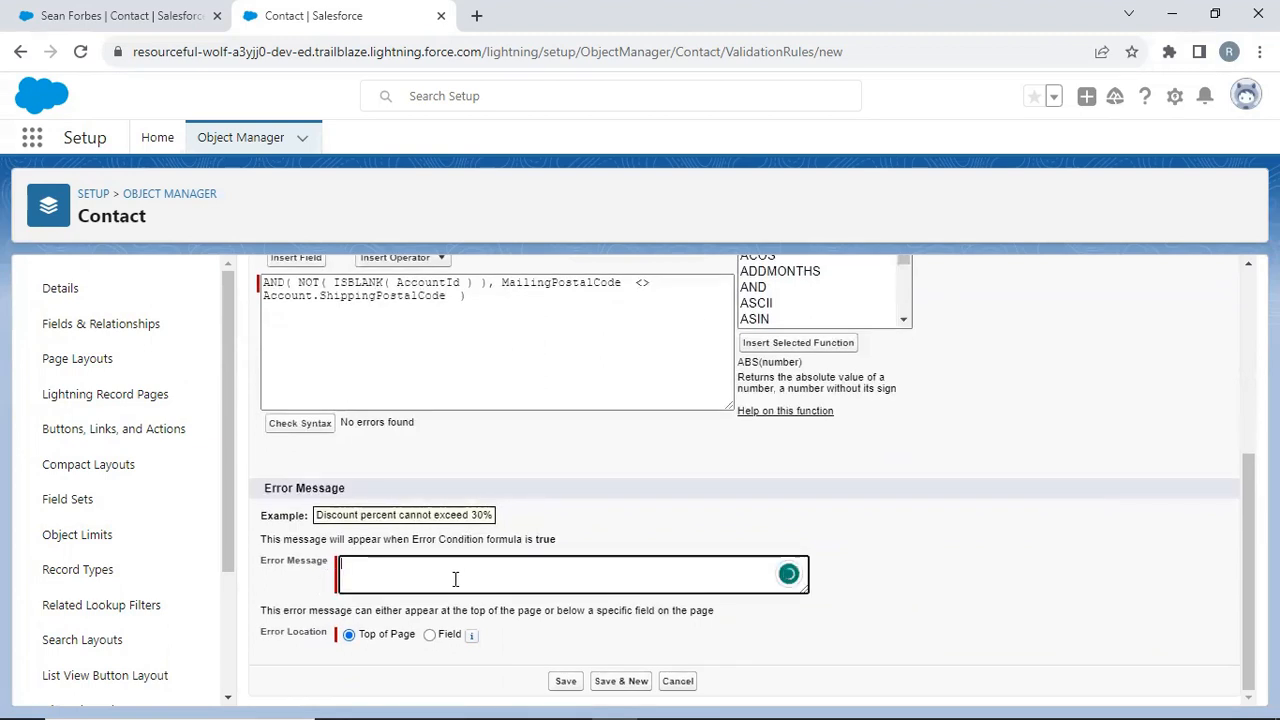
text(Con)
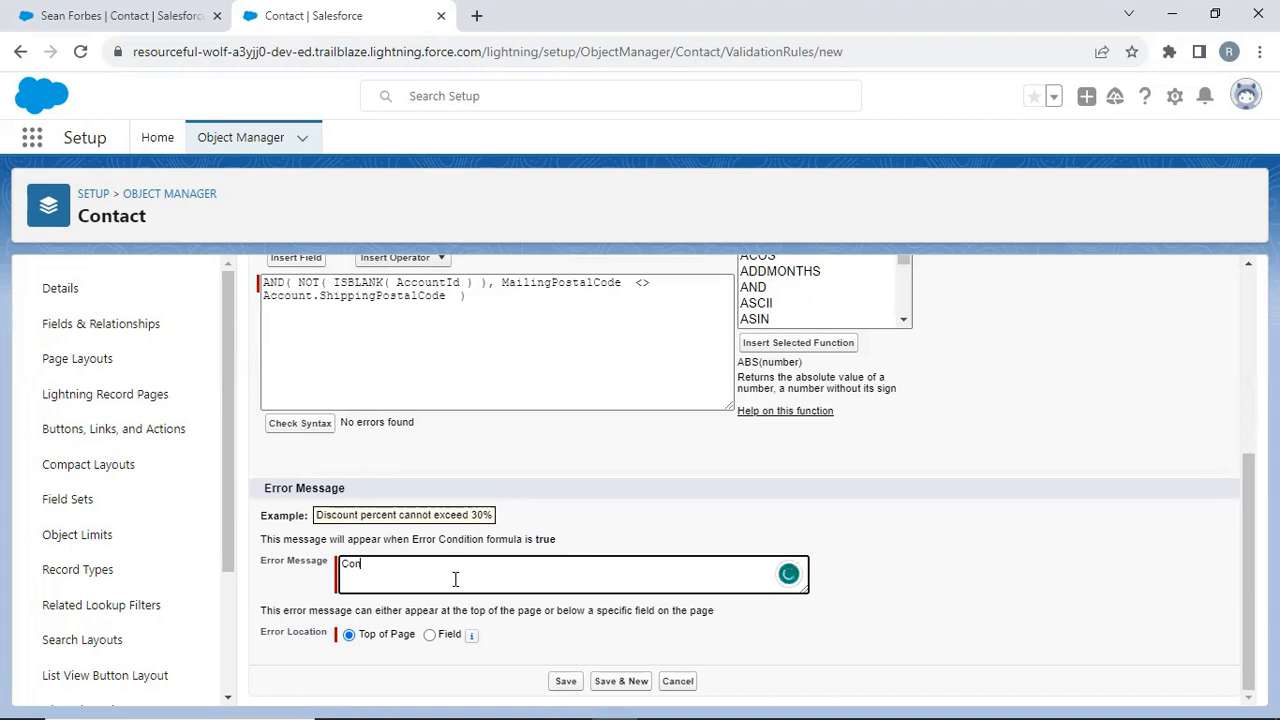
text(tact must be in account object)
click(568, 683)
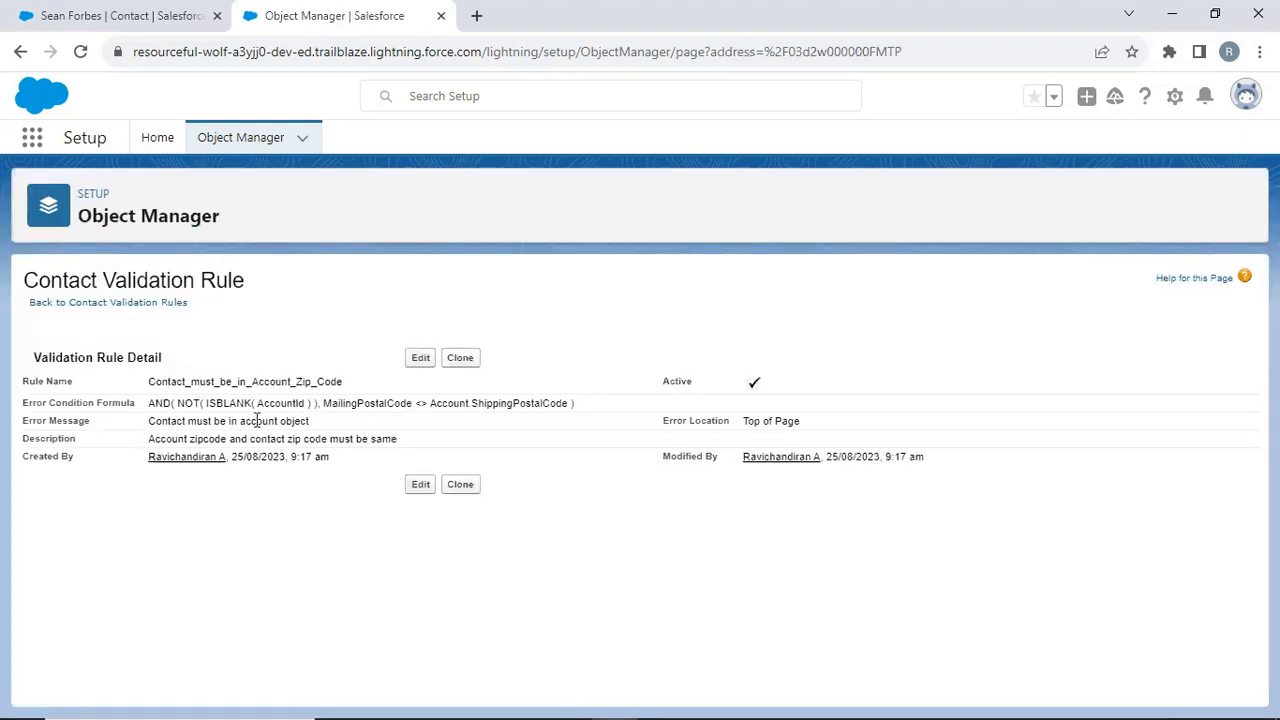
Open the details of the Edge Communications account in the Sales app and resave its shipping address
click(115, 20)
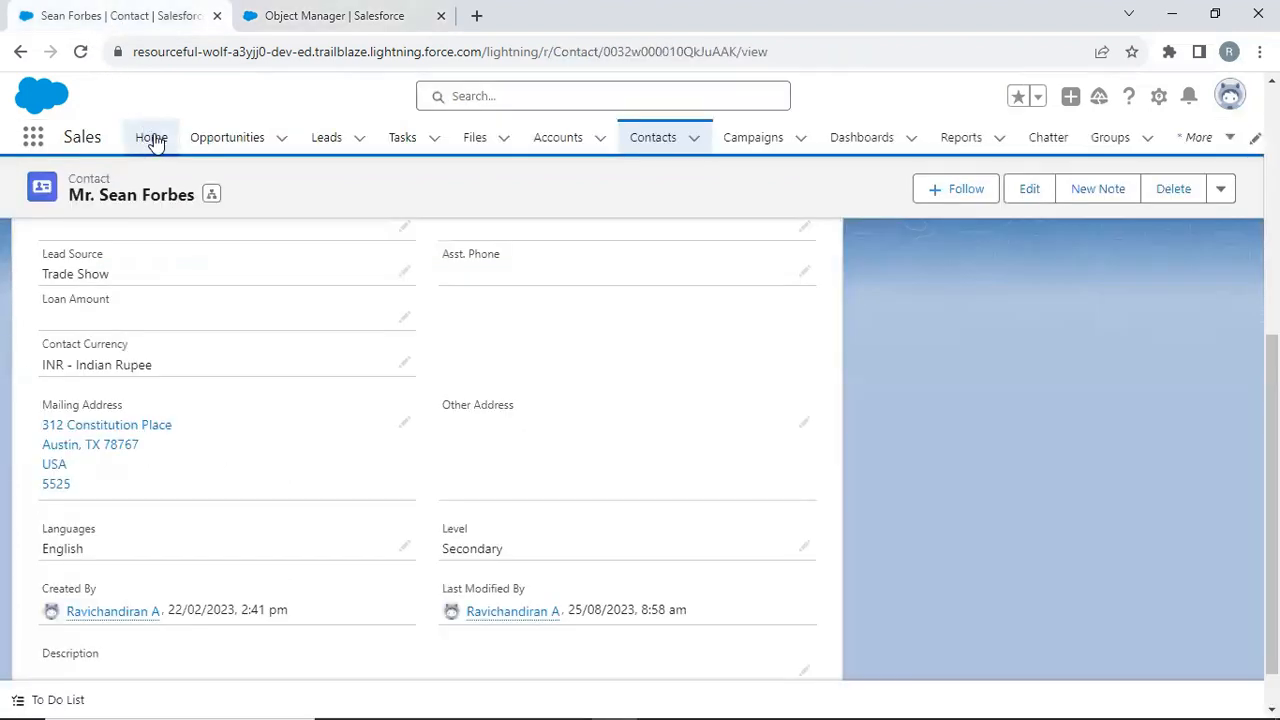
click(80, 51)
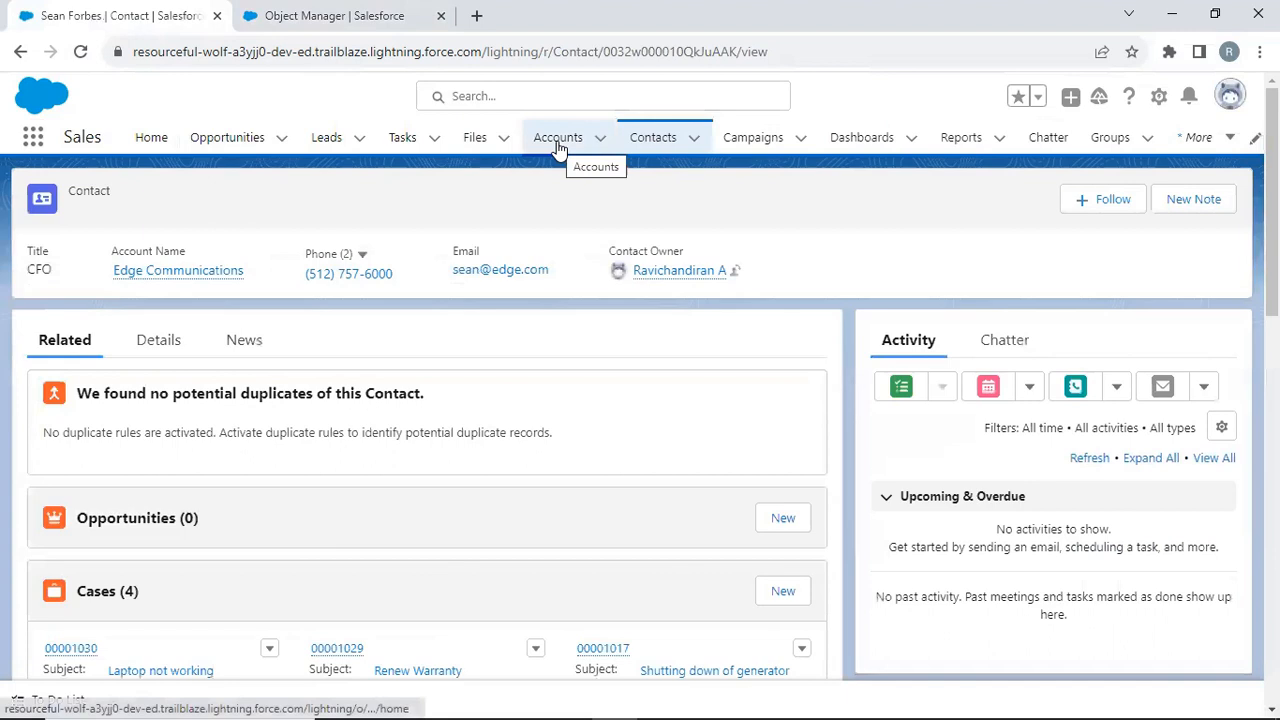
click(559, 148)
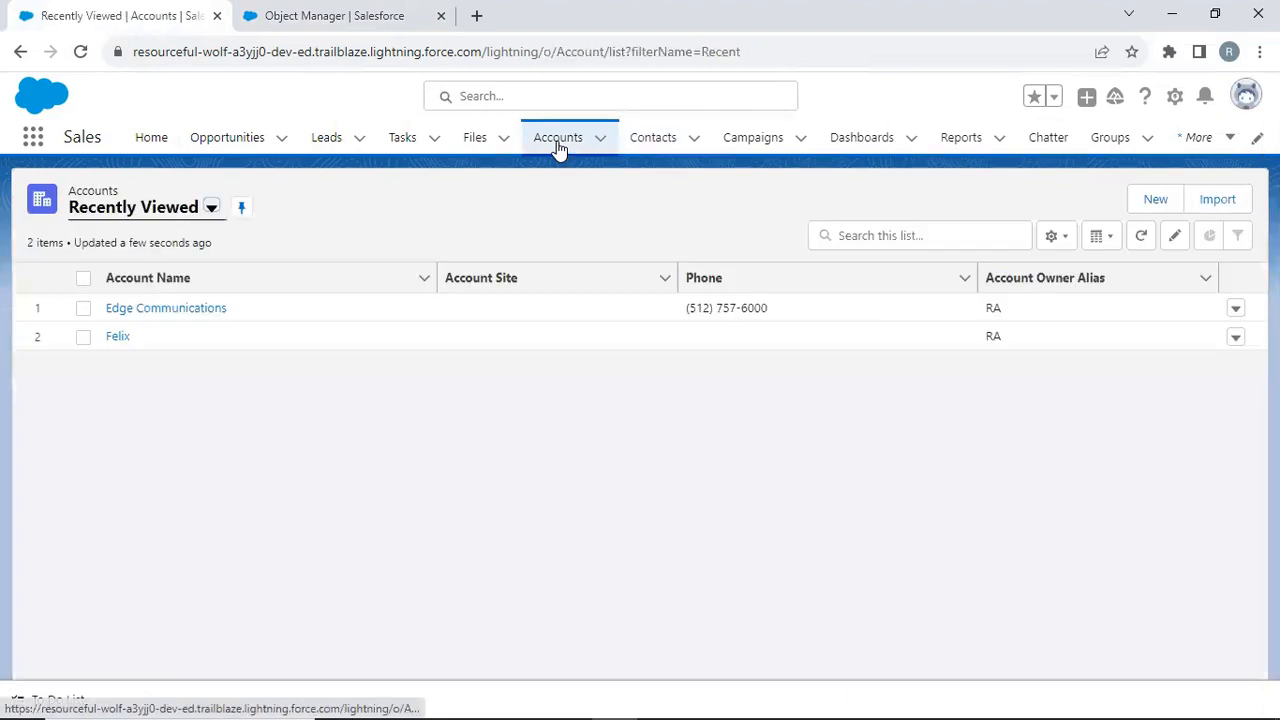
click(158, 310)
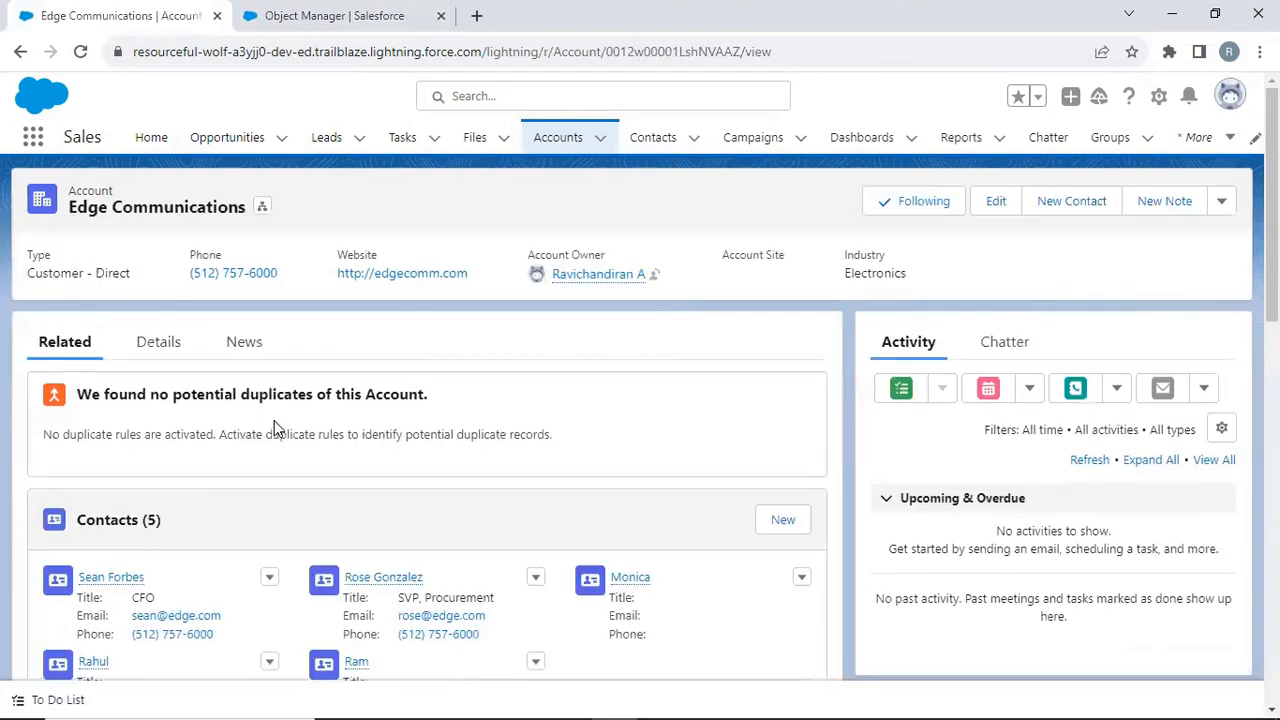
click(161, 348)
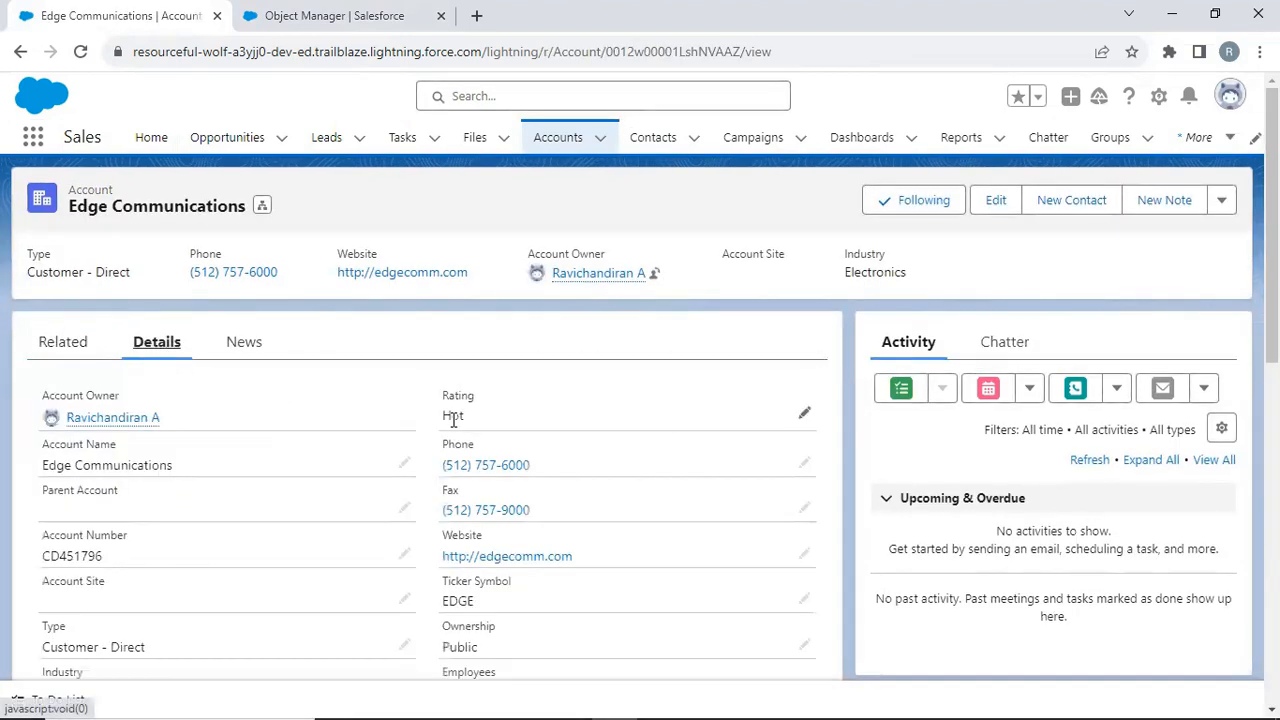
scroll(452, 425, down, 5)
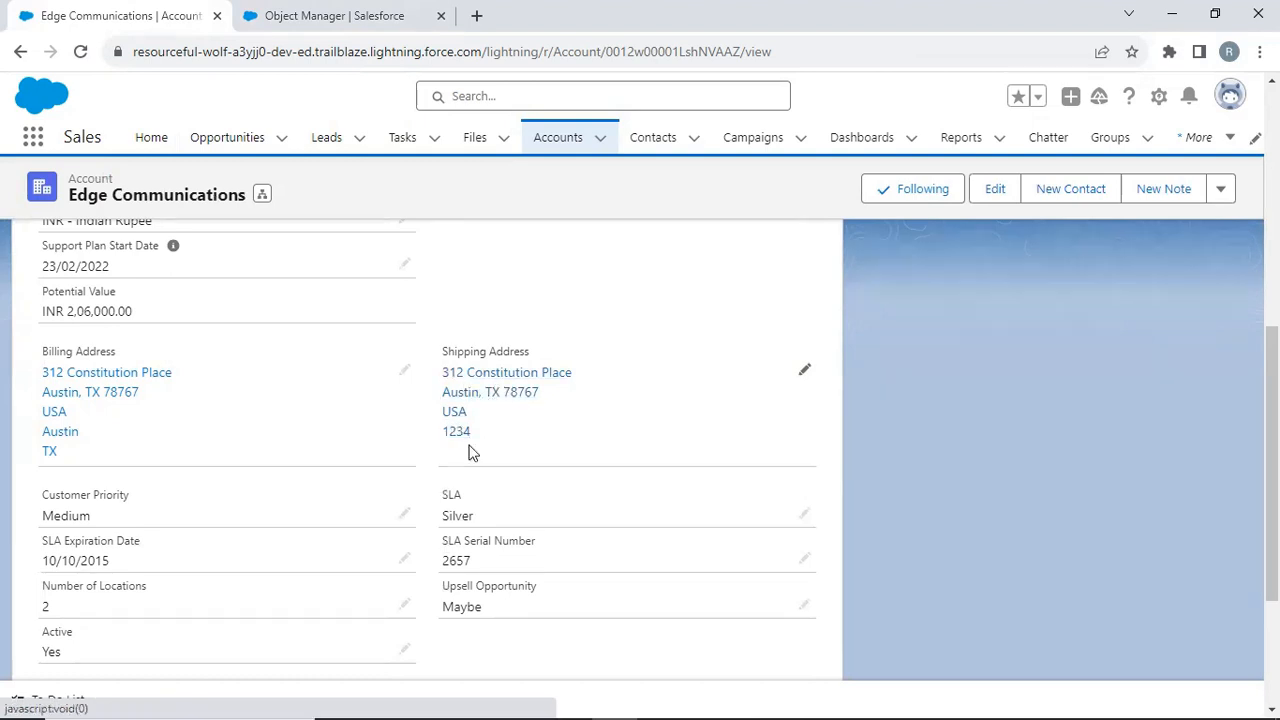
click(803, 374)
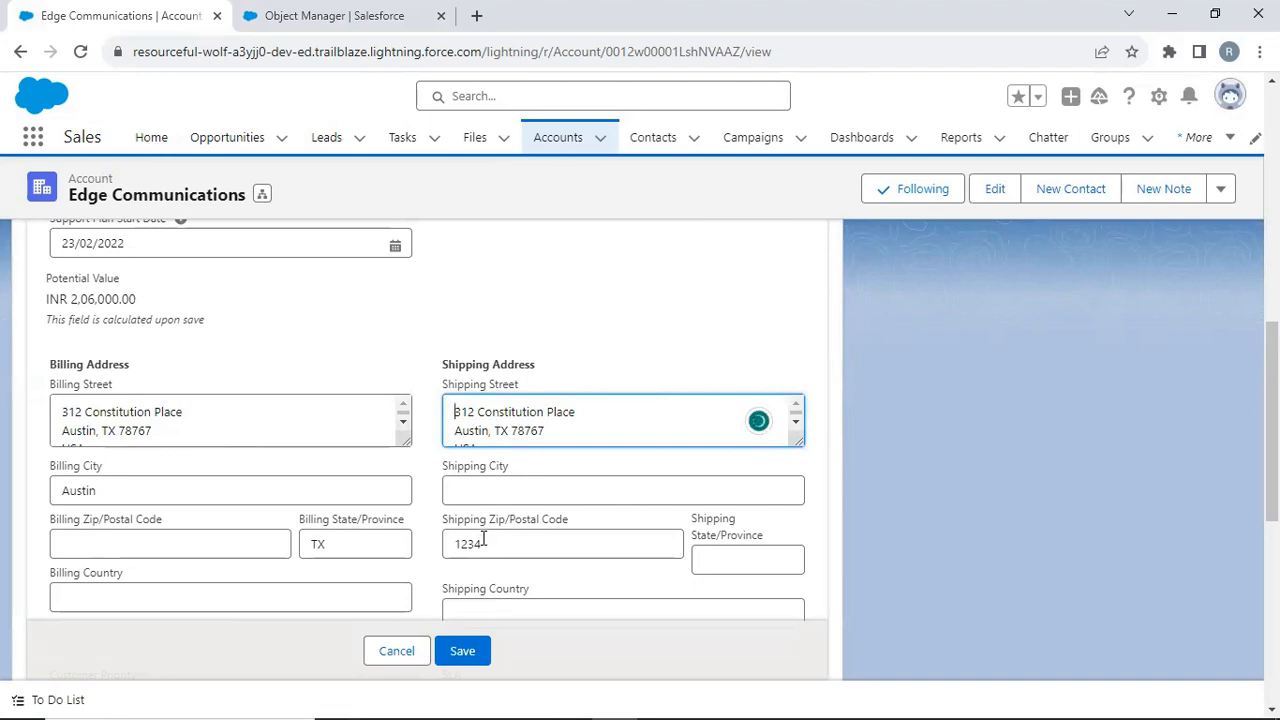
click(465, 656)
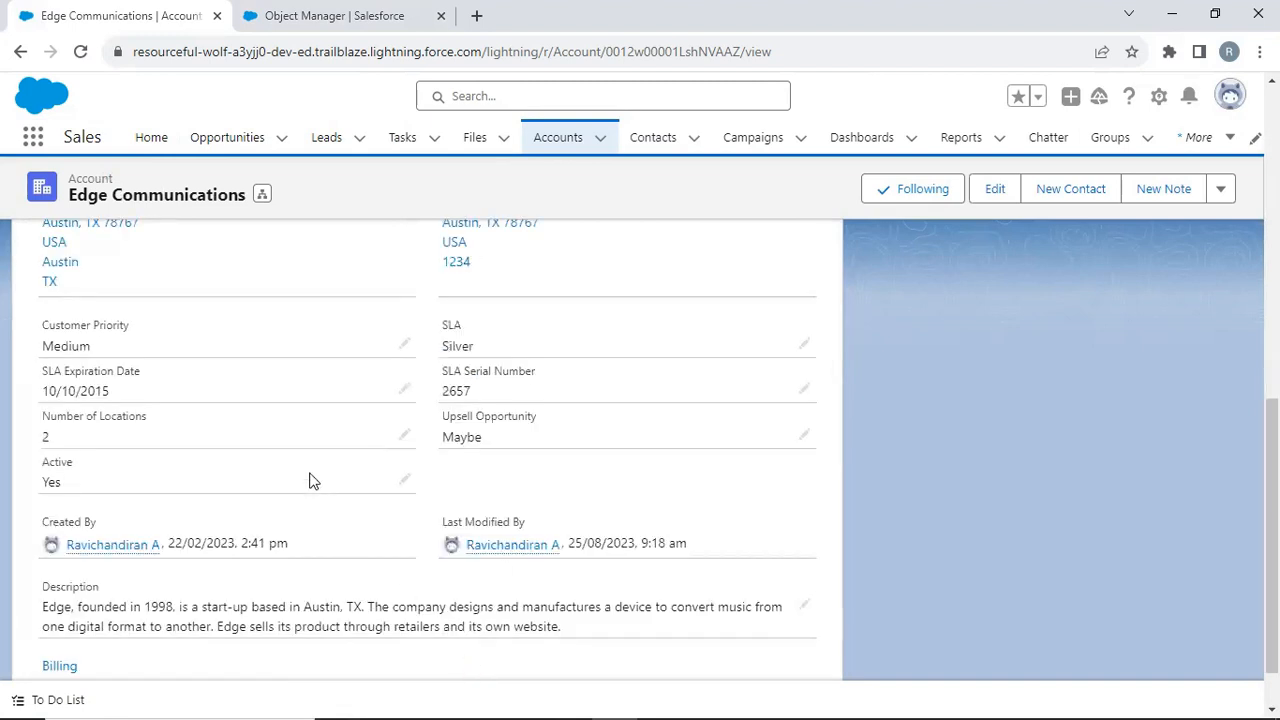
Open the account's related CFO contact in a new browser tab and switch to it
scroll(306, 463, up, 5)
scroll(250, 430, up, 3)
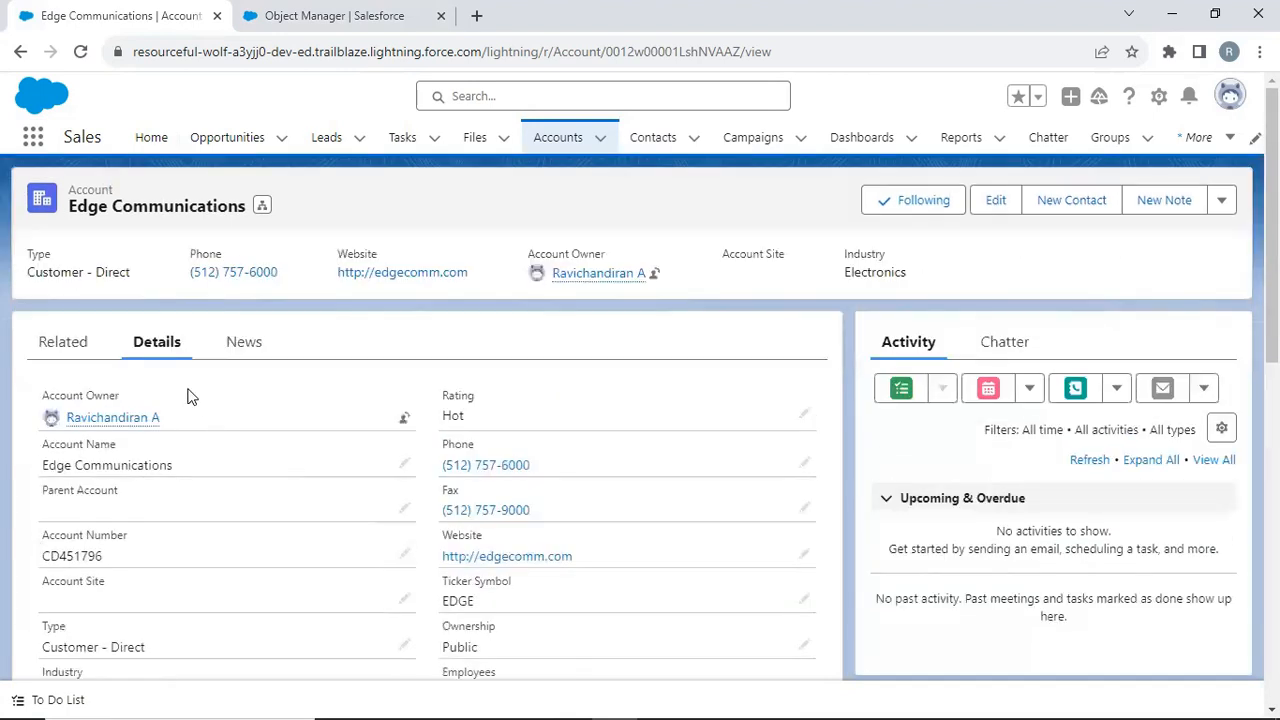
click(75, 345)
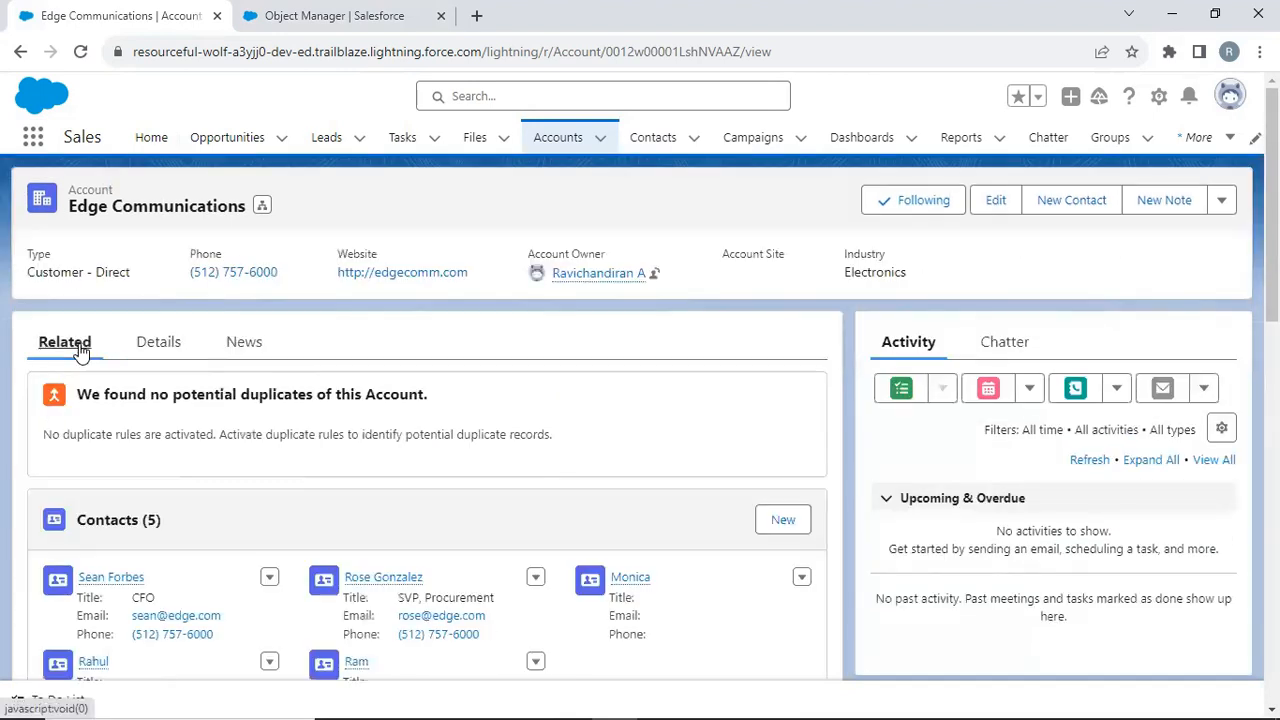
right_click(115, 583)
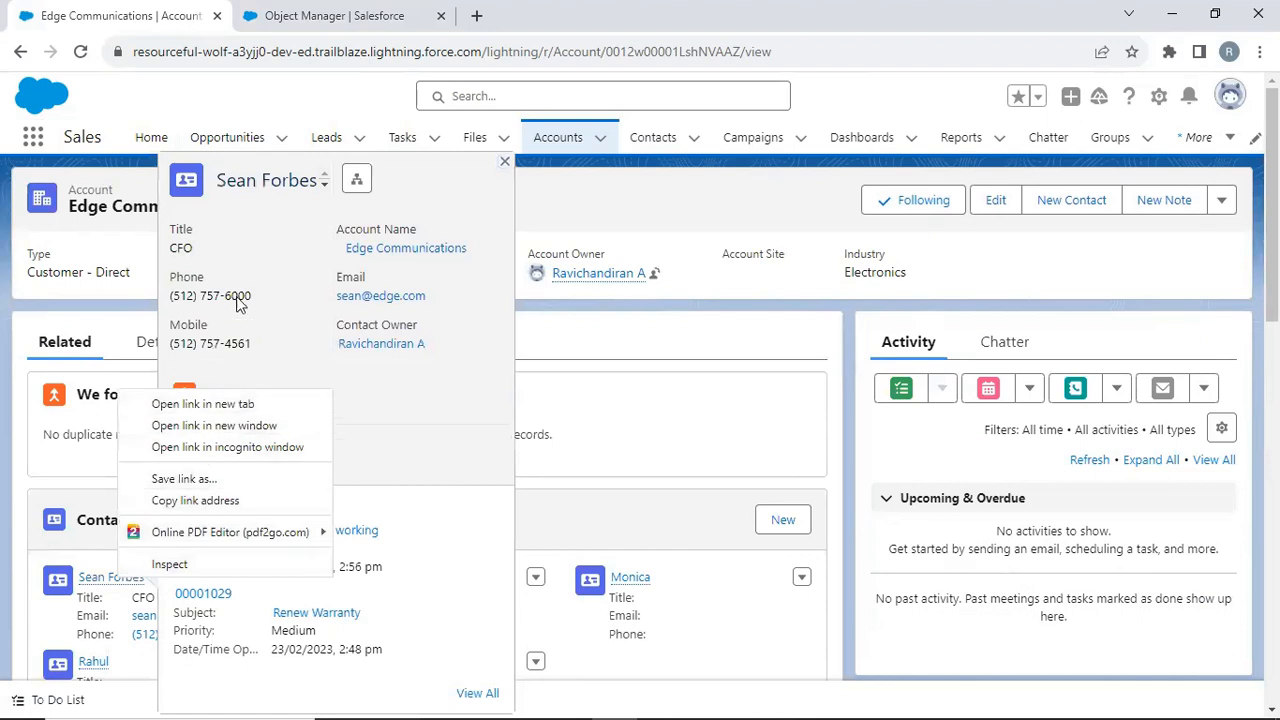
right_click(90, 586)
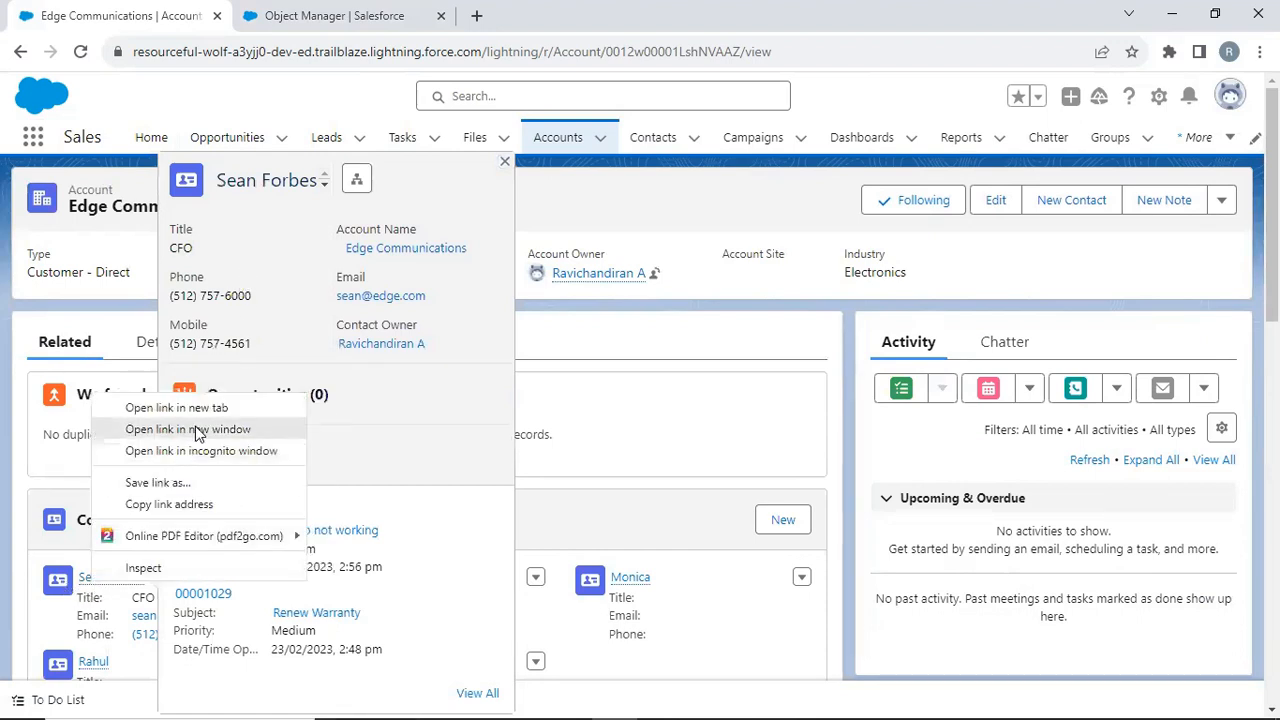
click(165, 408)
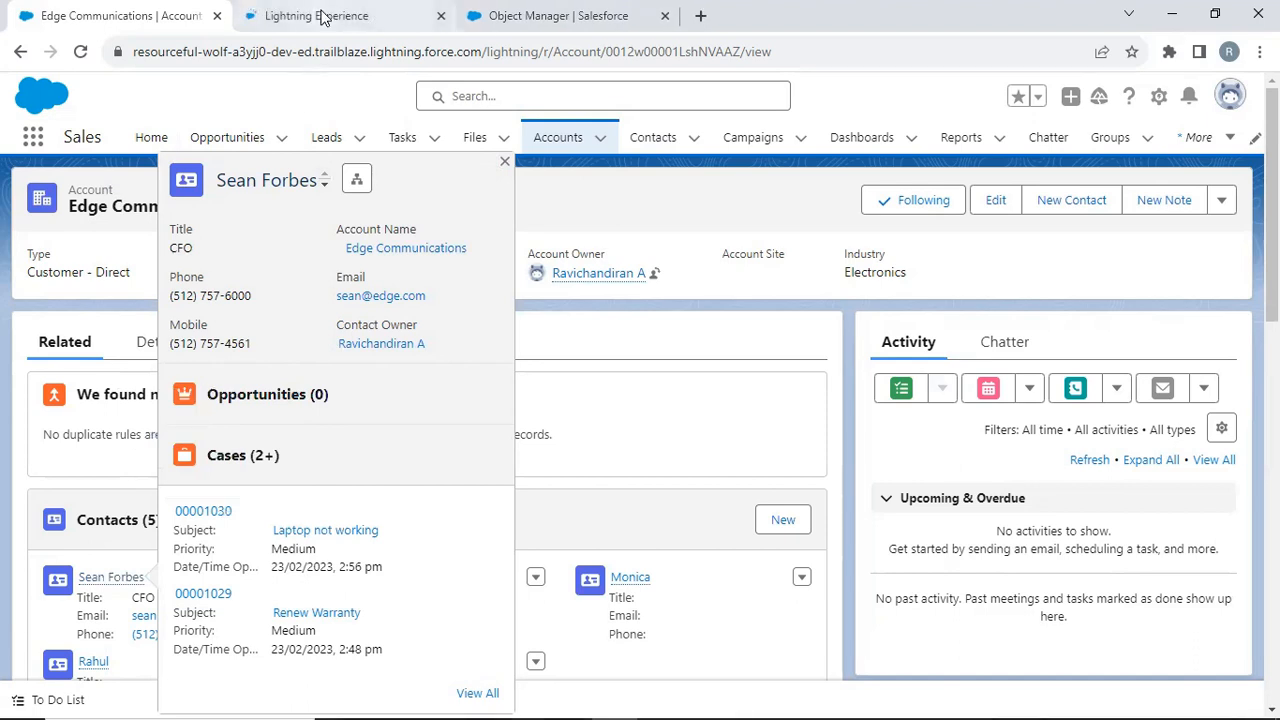
click(322, 16)
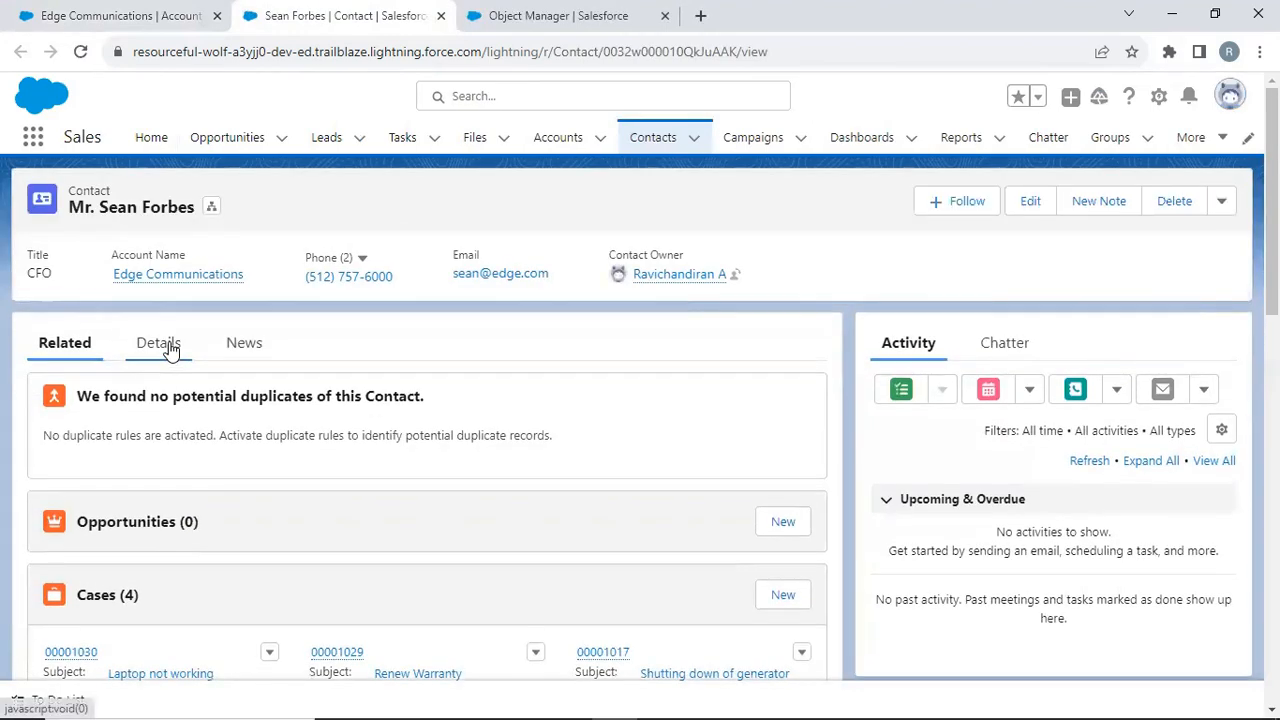
Compare the zip code in the contact's mailing address with the one in the account's shipping address
click(163, 347)
scroll(450, 475, down, 6)
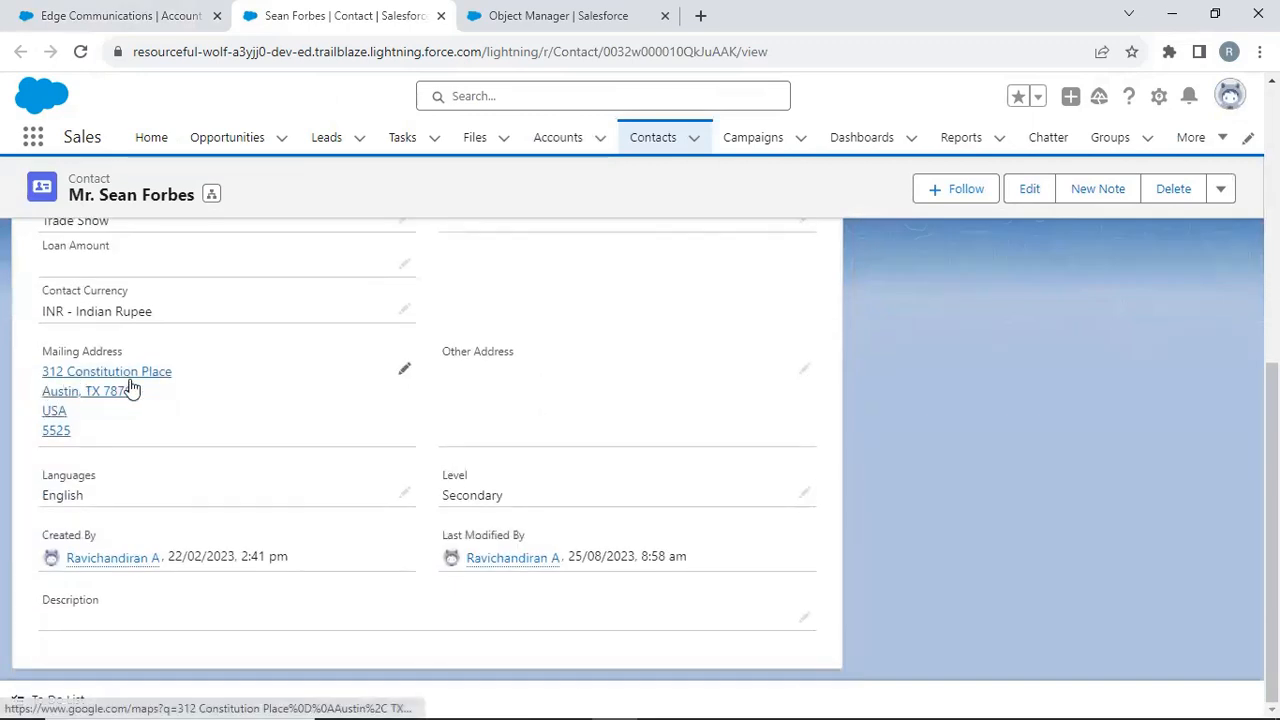
click(114, 14)
click(190, 344)
scroll(418, 440, down, 2)
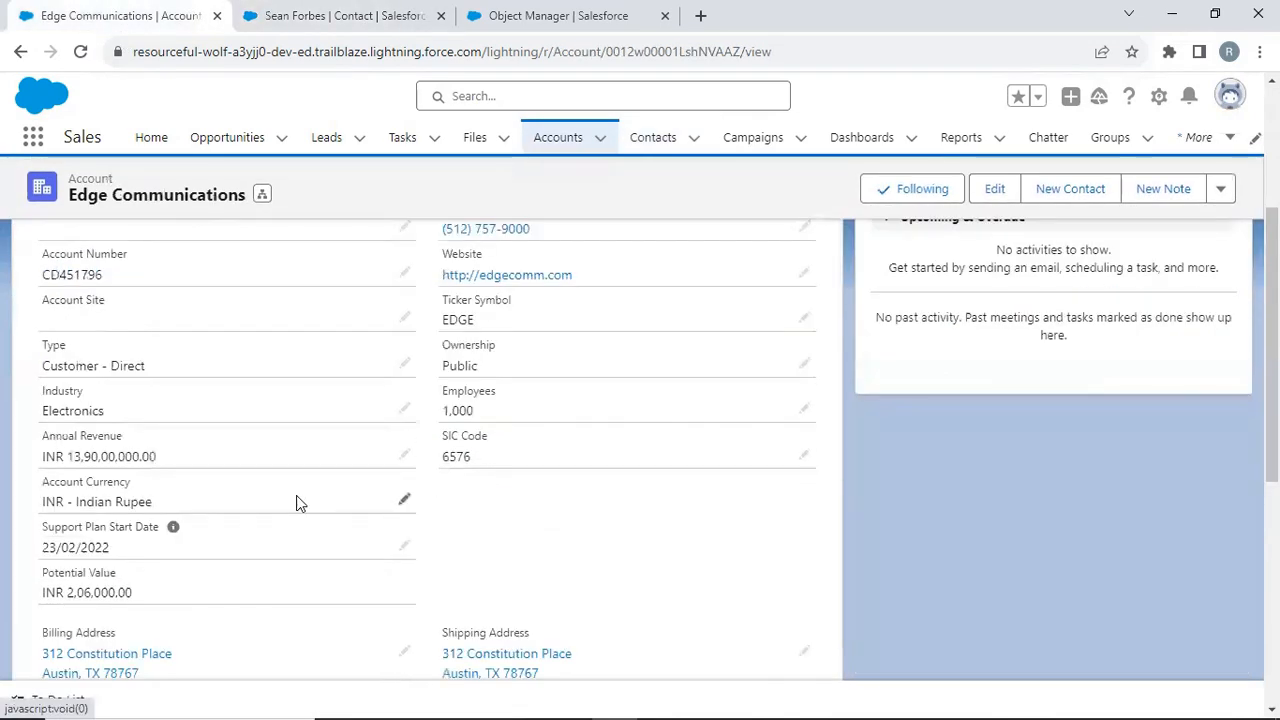
scroll(240, 511, down, 2)
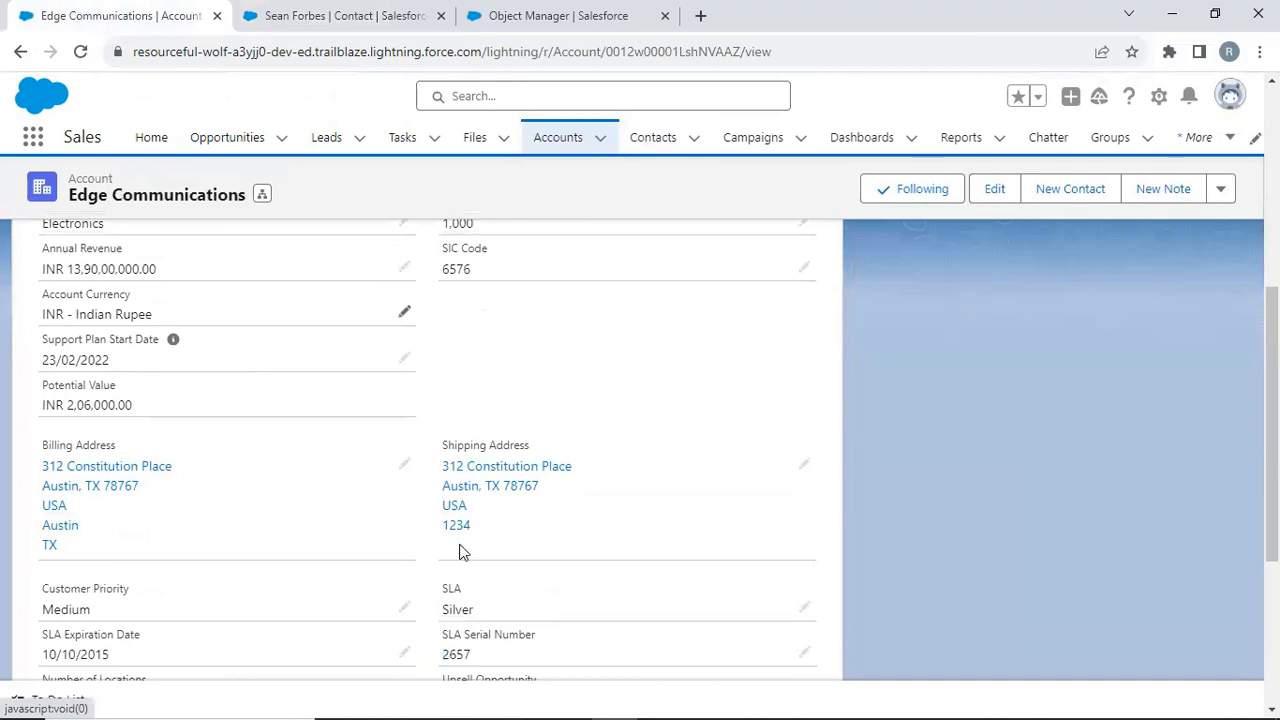
Clear the CFO contact's Mailing Zip/Postal Code and try to save the record to test the validation rule
click(360, 16)
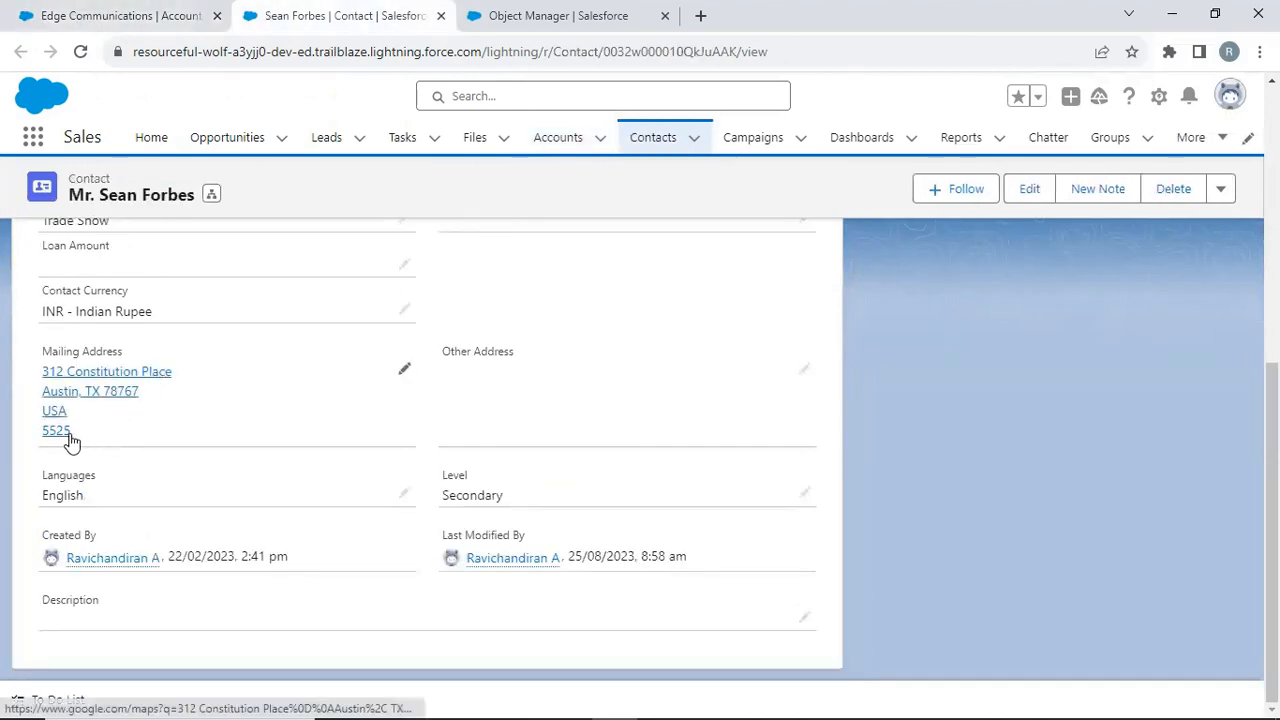
click(404, 369)
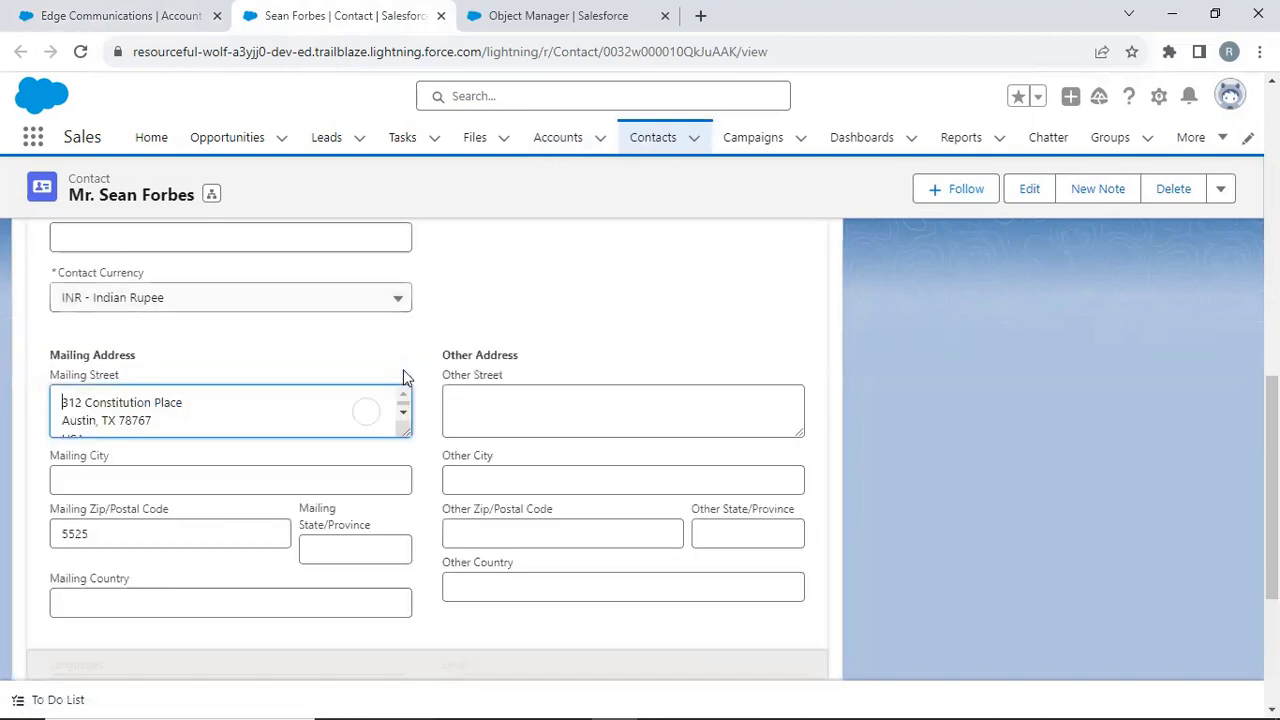
drag(151, 543, 3, 533)
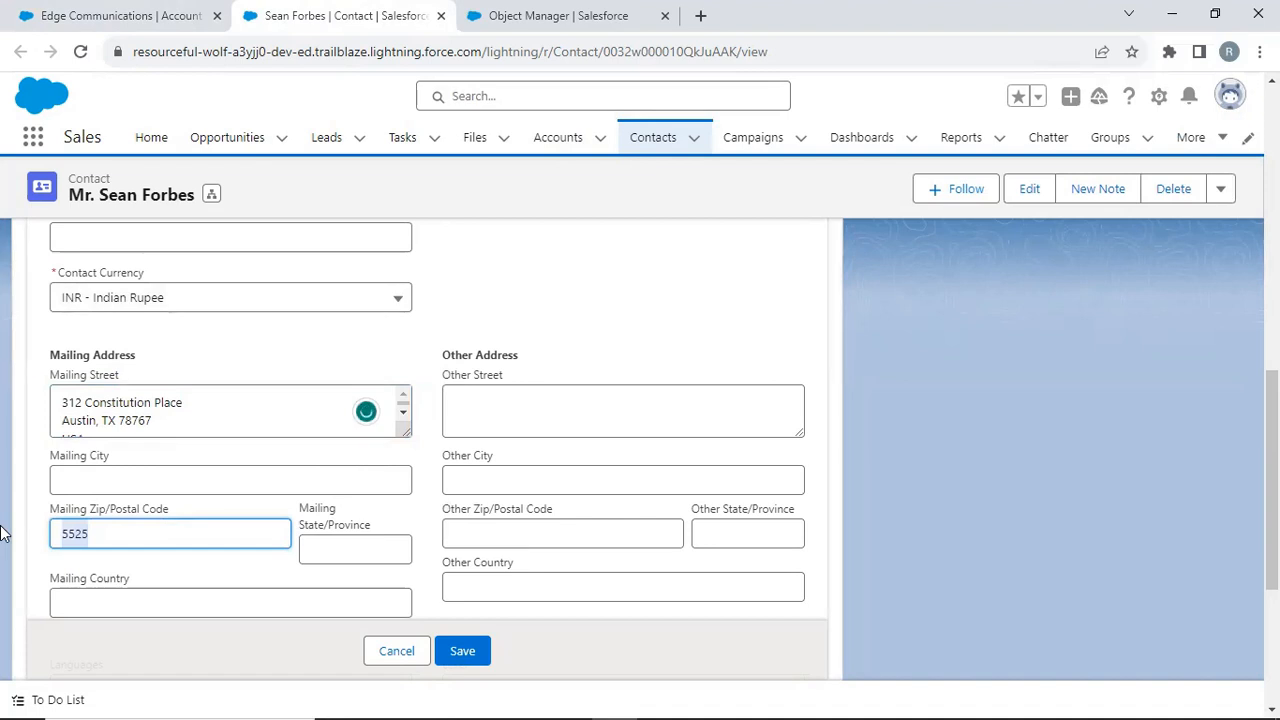
key(BackSpace)
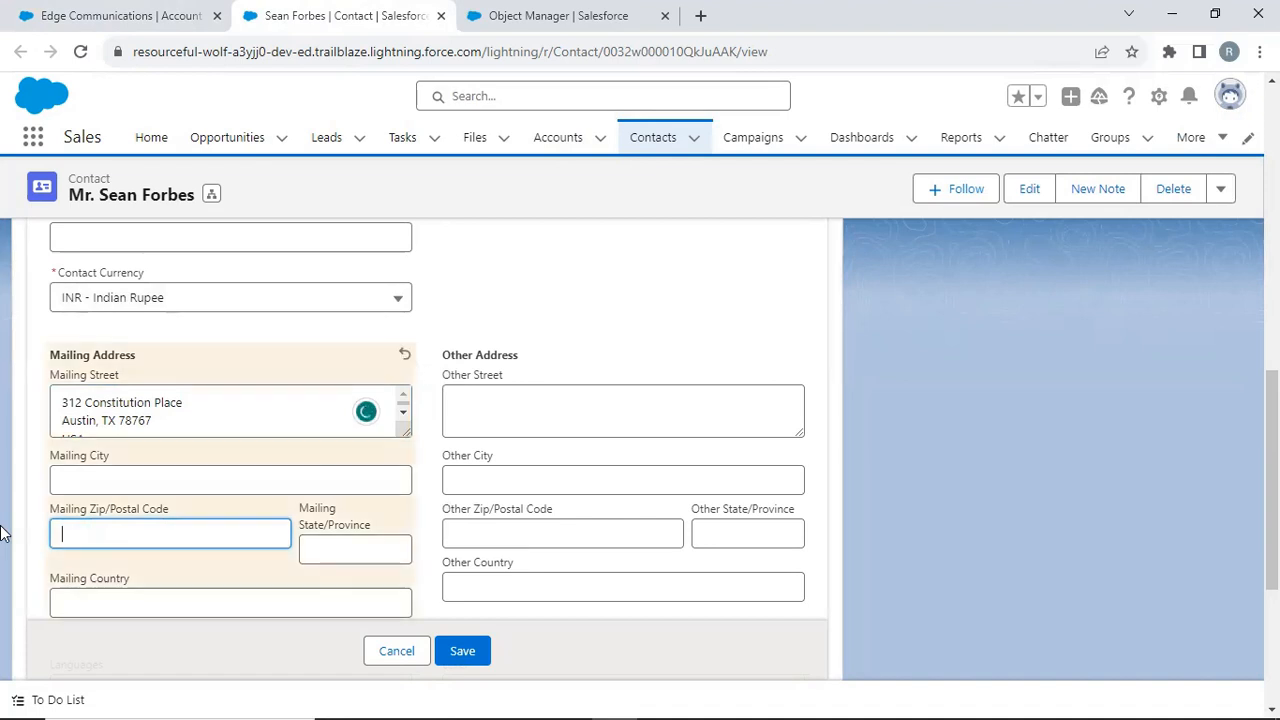
click(478, 656)
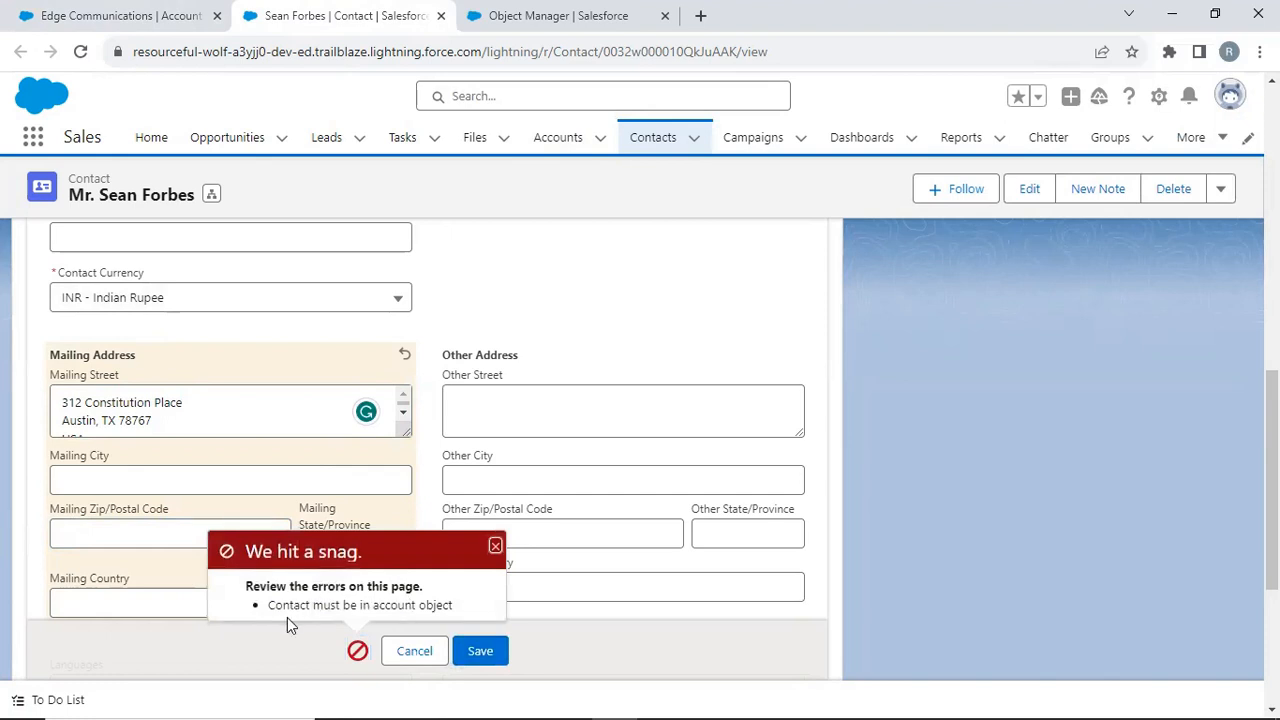
Set the contact's Mailing Zip/Postal Code to 1234 and save the record
click(155, 483)
click(127, 545)
text(123)
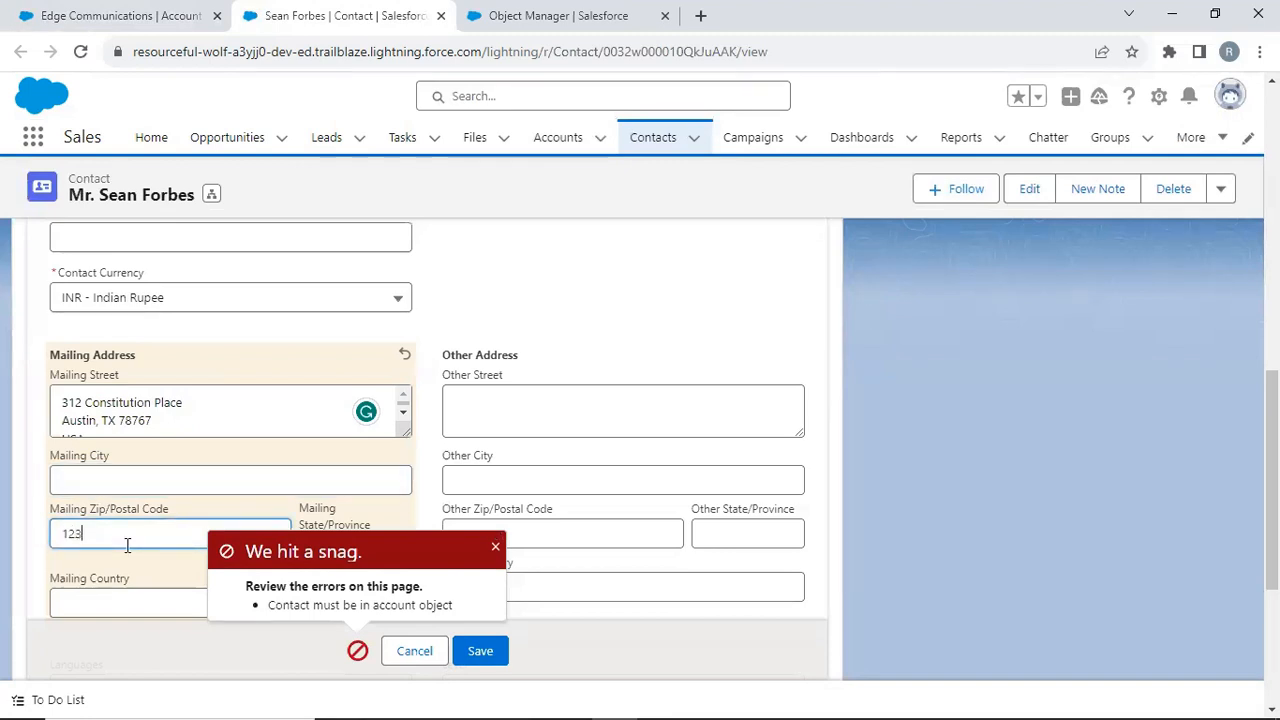
text(4)
click(476, 658)
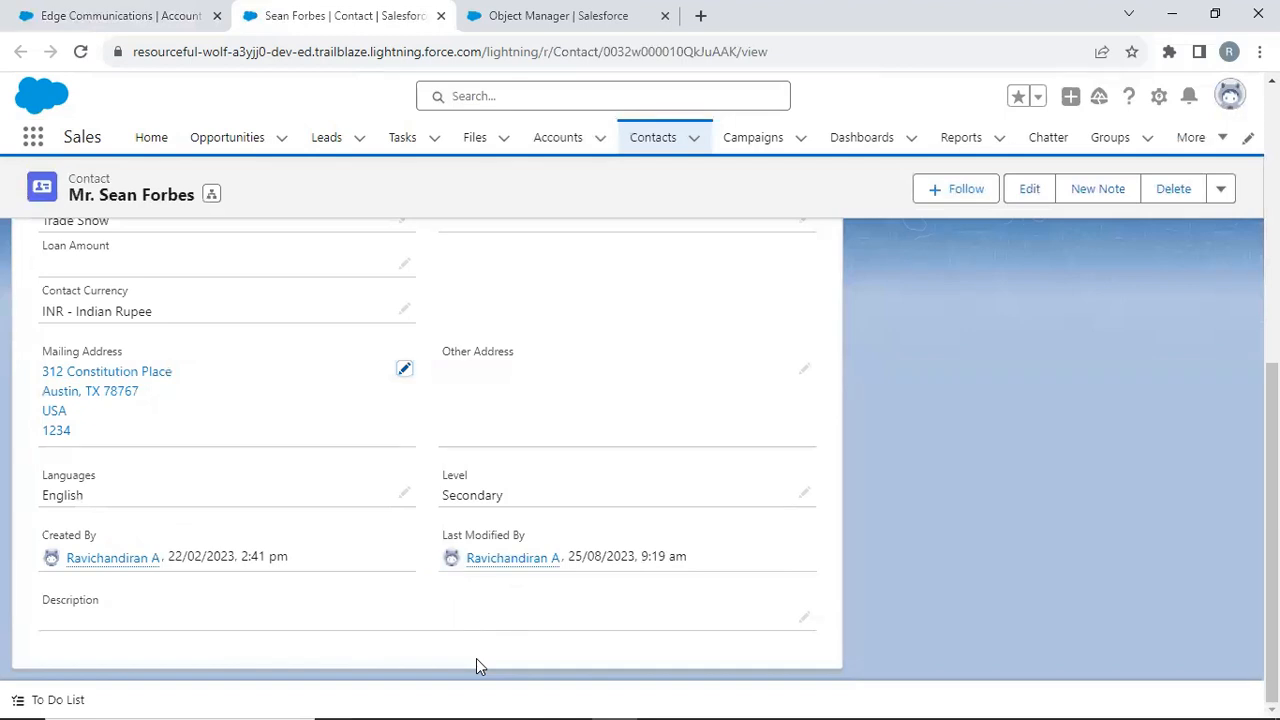
Open the list of recently viewed contacts
scroll(415, 538, up, 3)
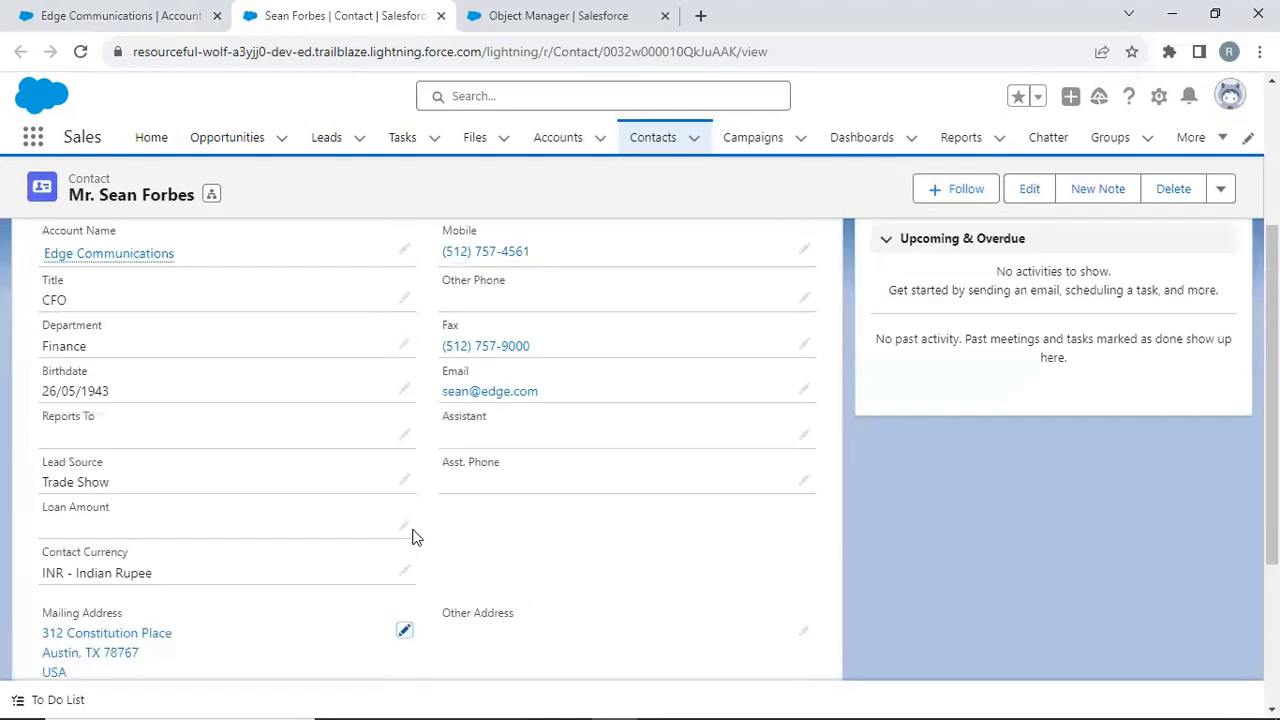
scroll(415, 538, up, 2)
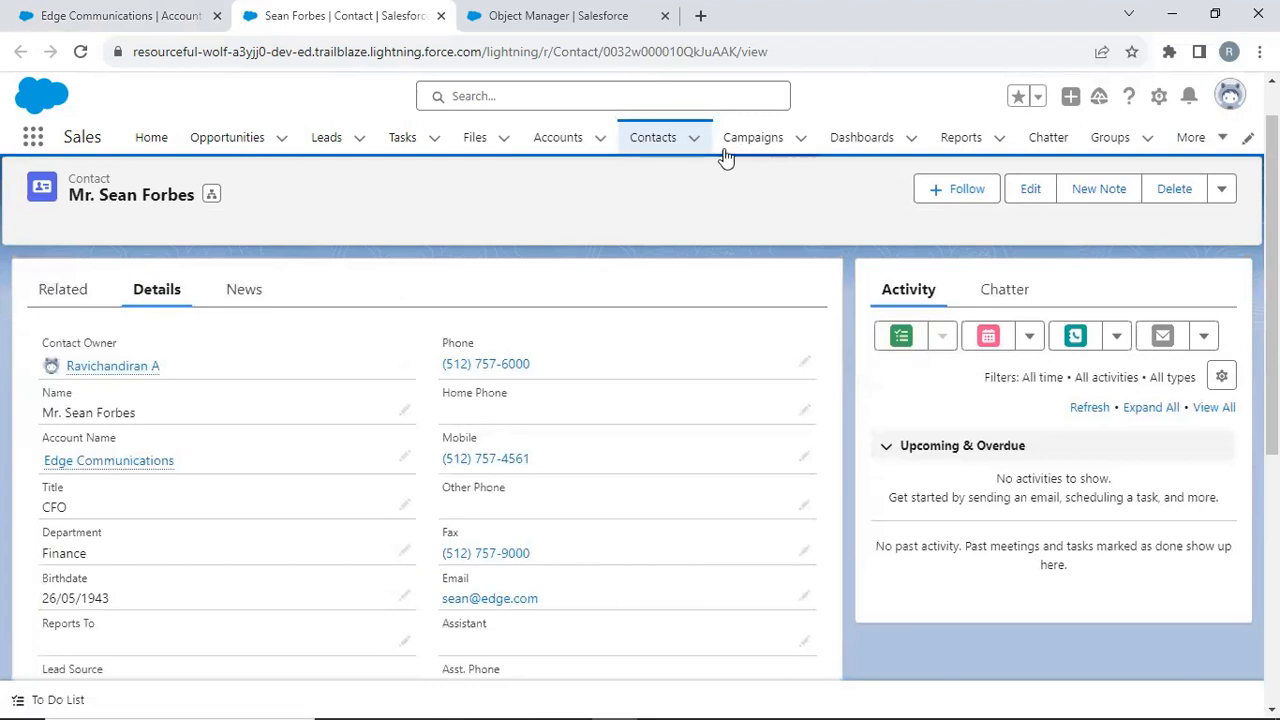
click(654, 152)
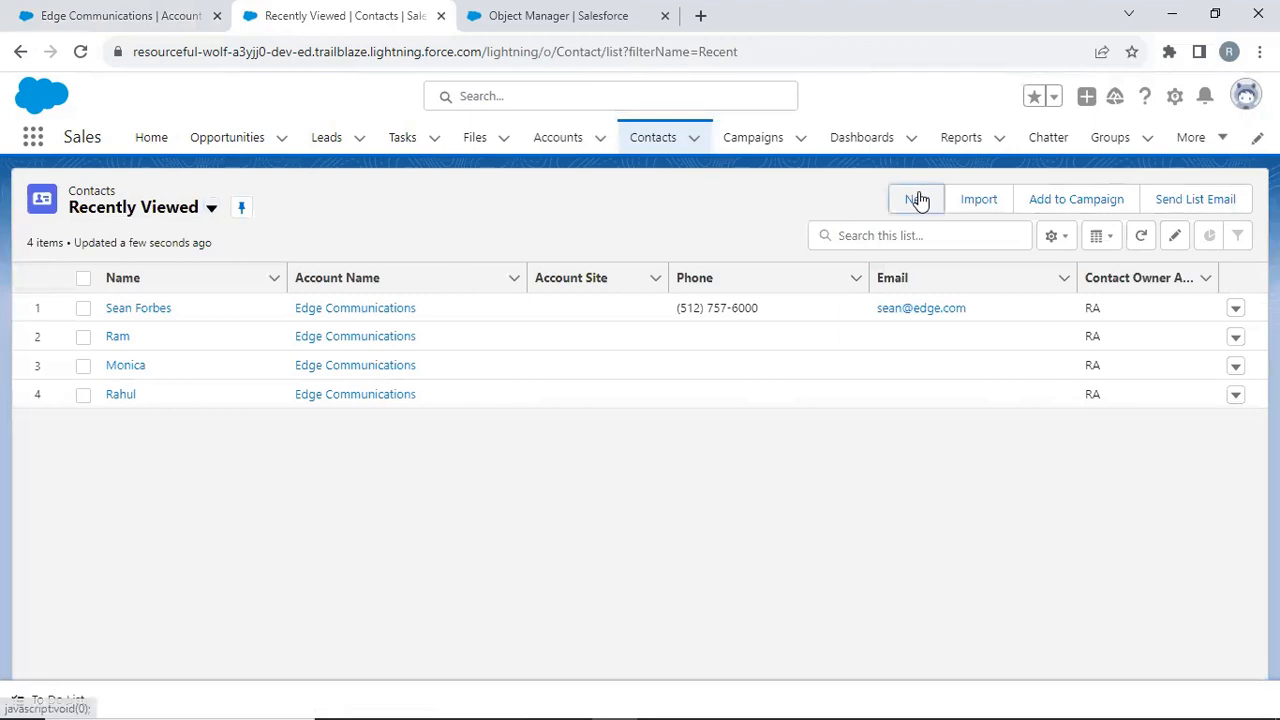
Create and save a new contact with salutation Mr. and the person's last name, leaving the account and mailing address empty
click(918, 199)
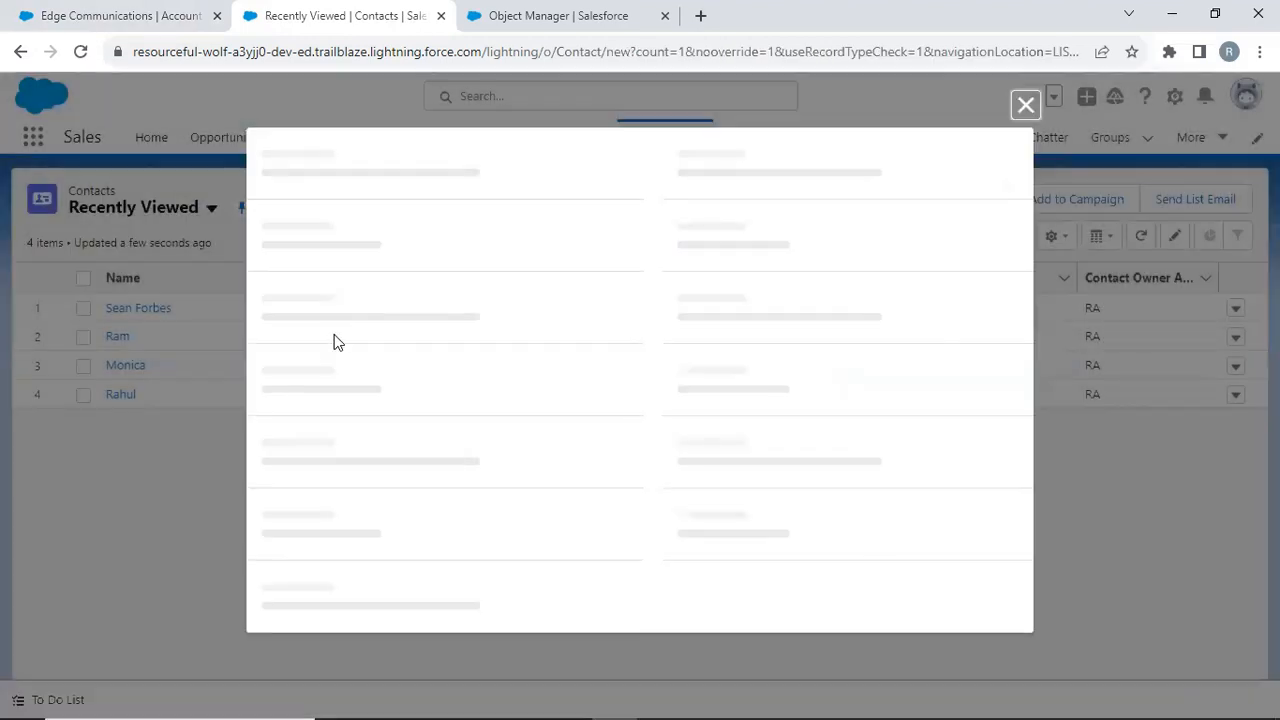
click(346, 369)
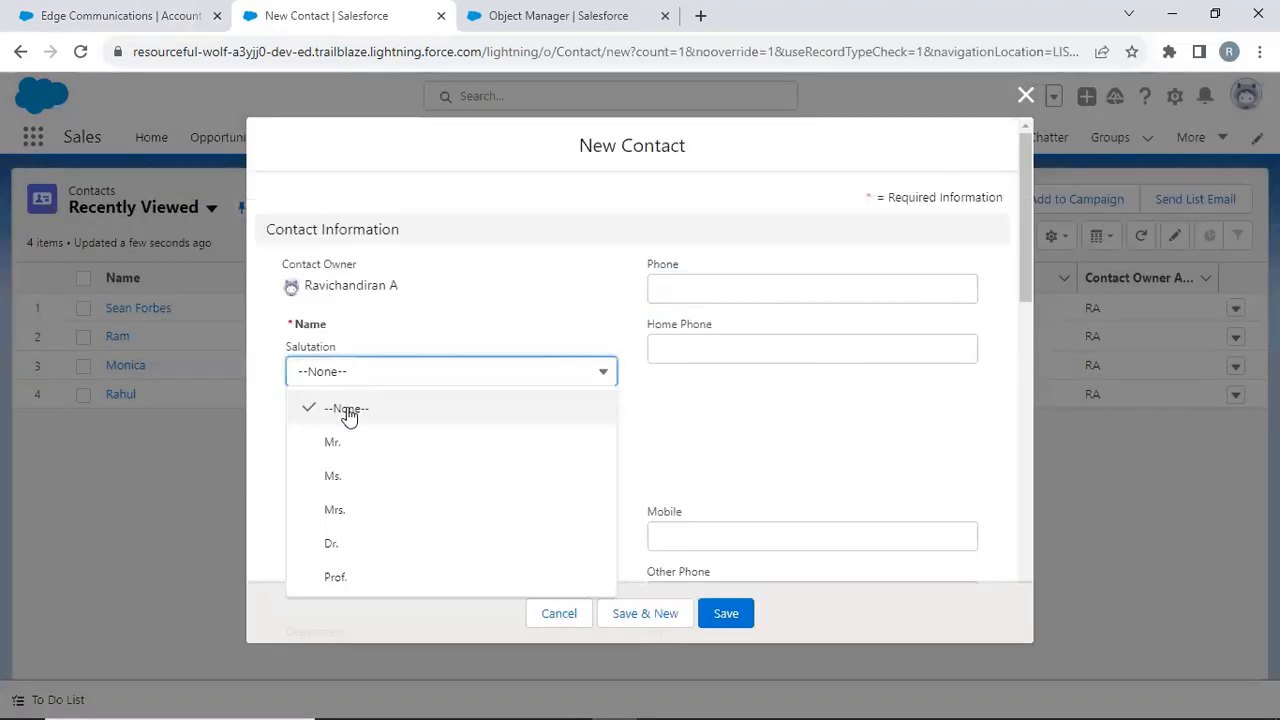
click(350, 446)
click(352, 467)
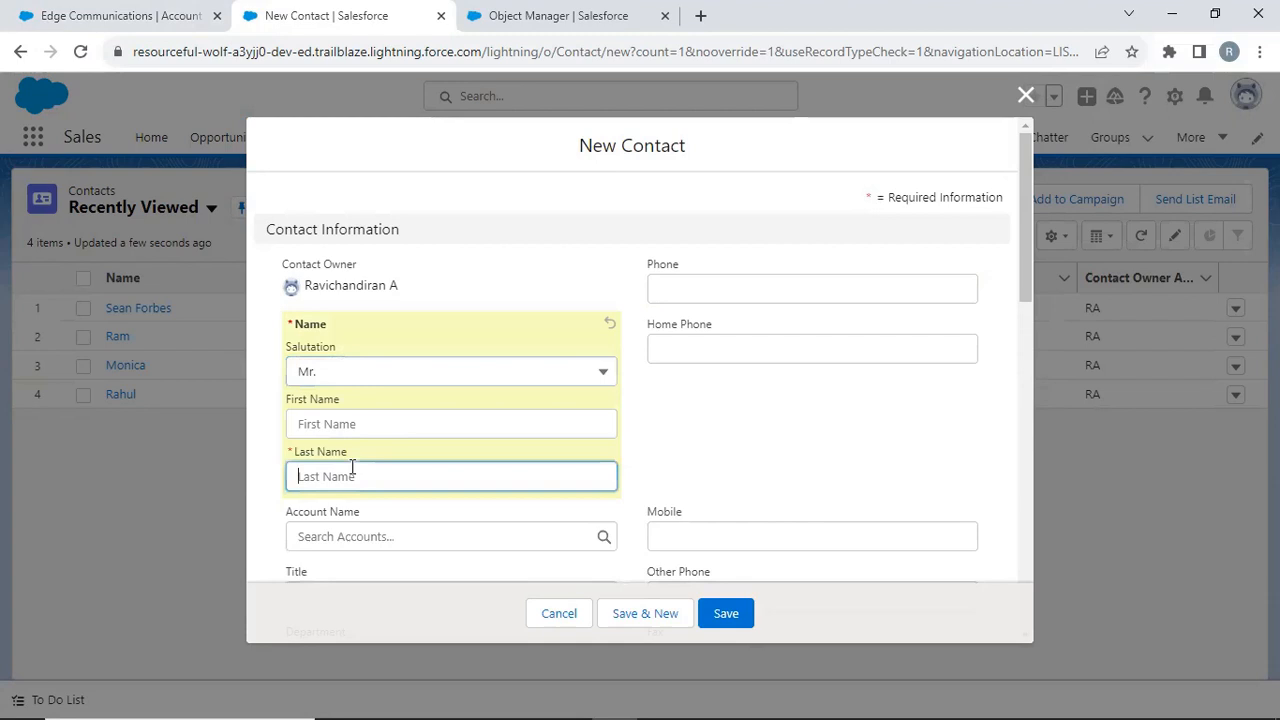
text(Rajesh)
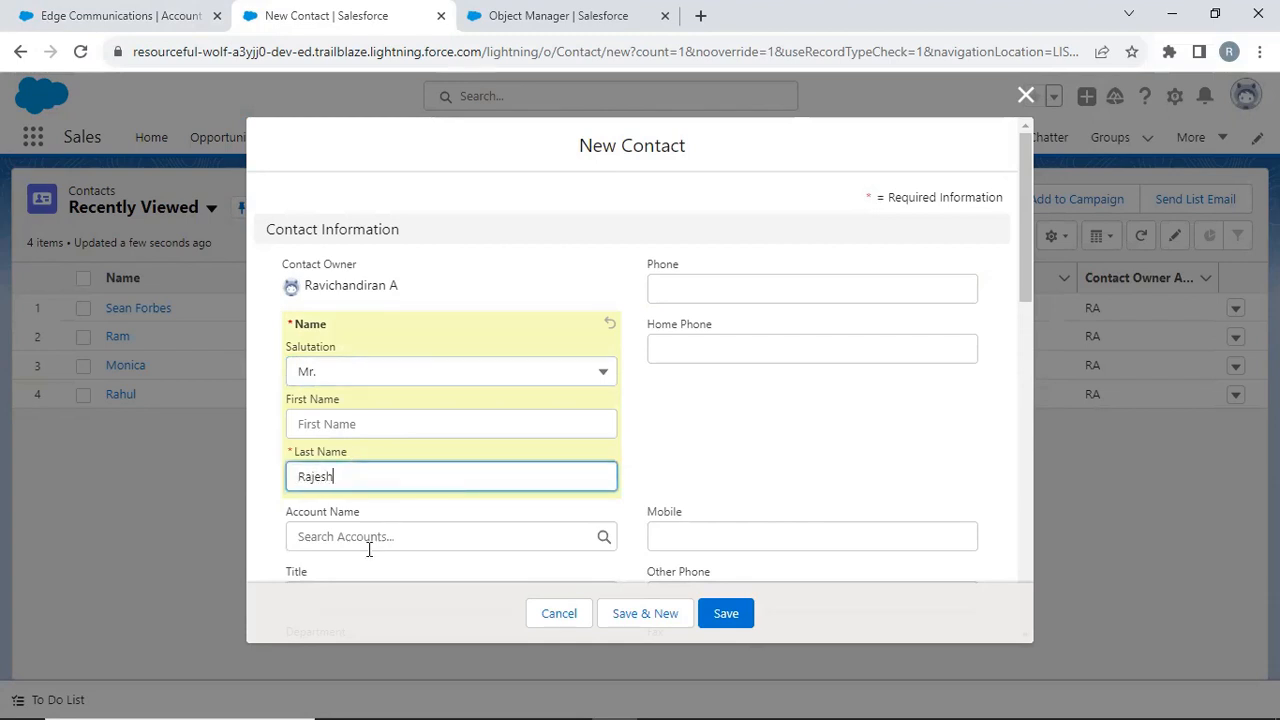
click(716, 615)
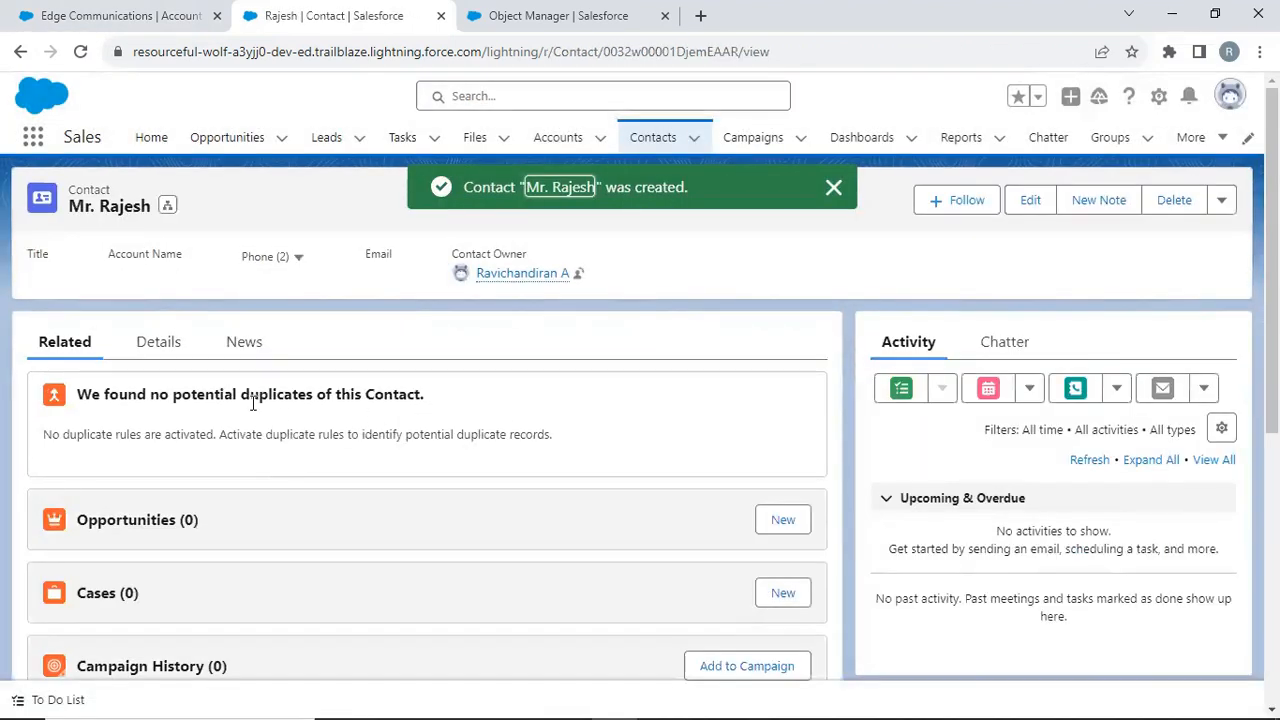
Assign the Felix account to the new contact and try to save it without a mailing zip code
click(169, 348)
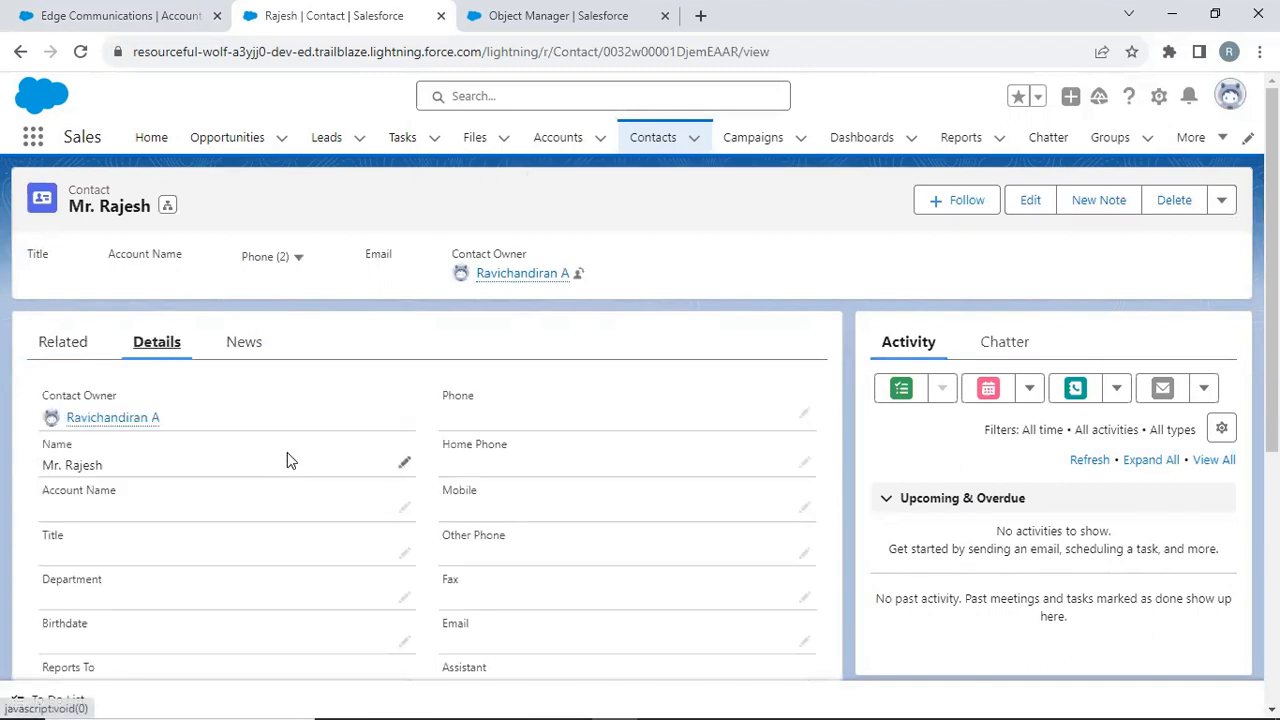
scroll(287, 460, down, 2)
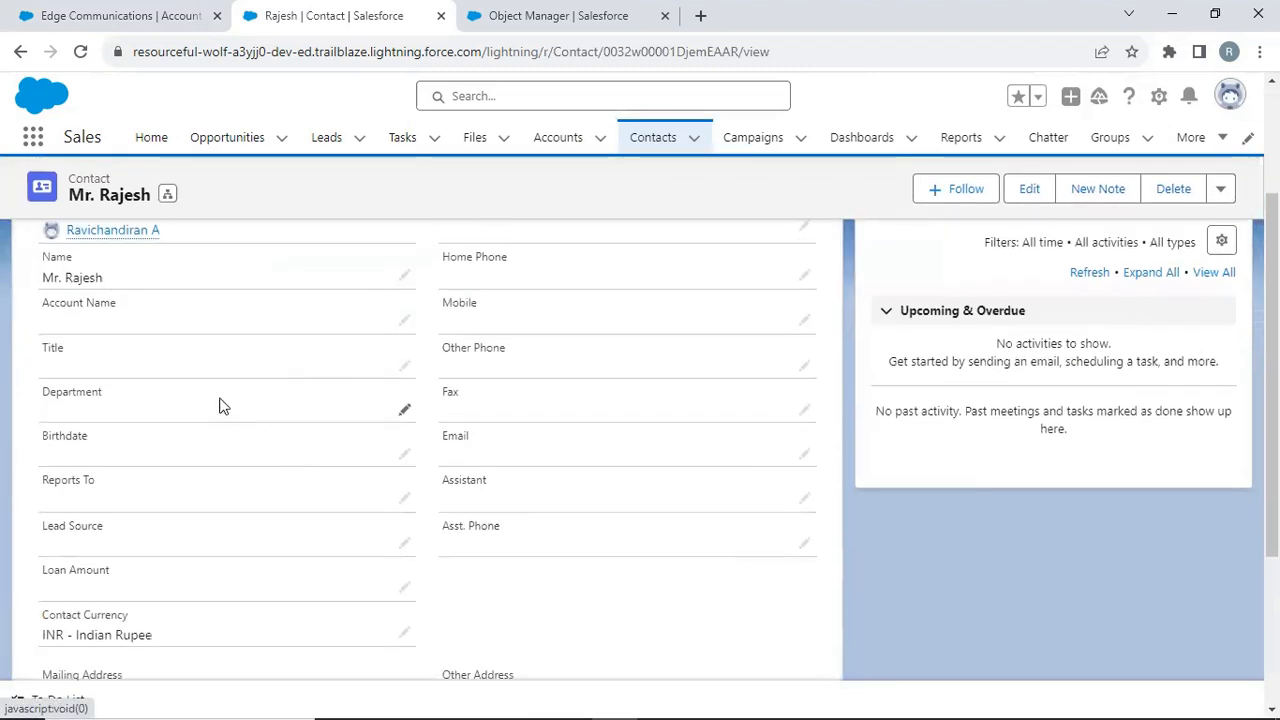
click(404, 320)
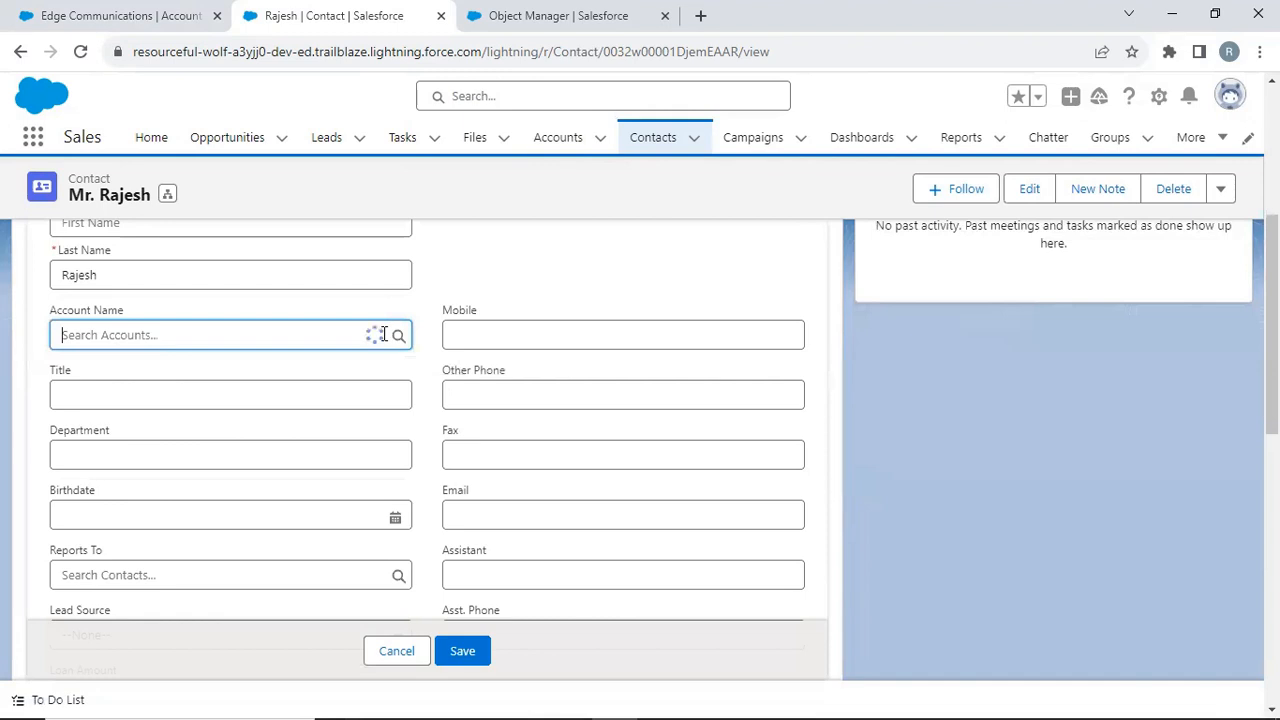
click(103, 435)
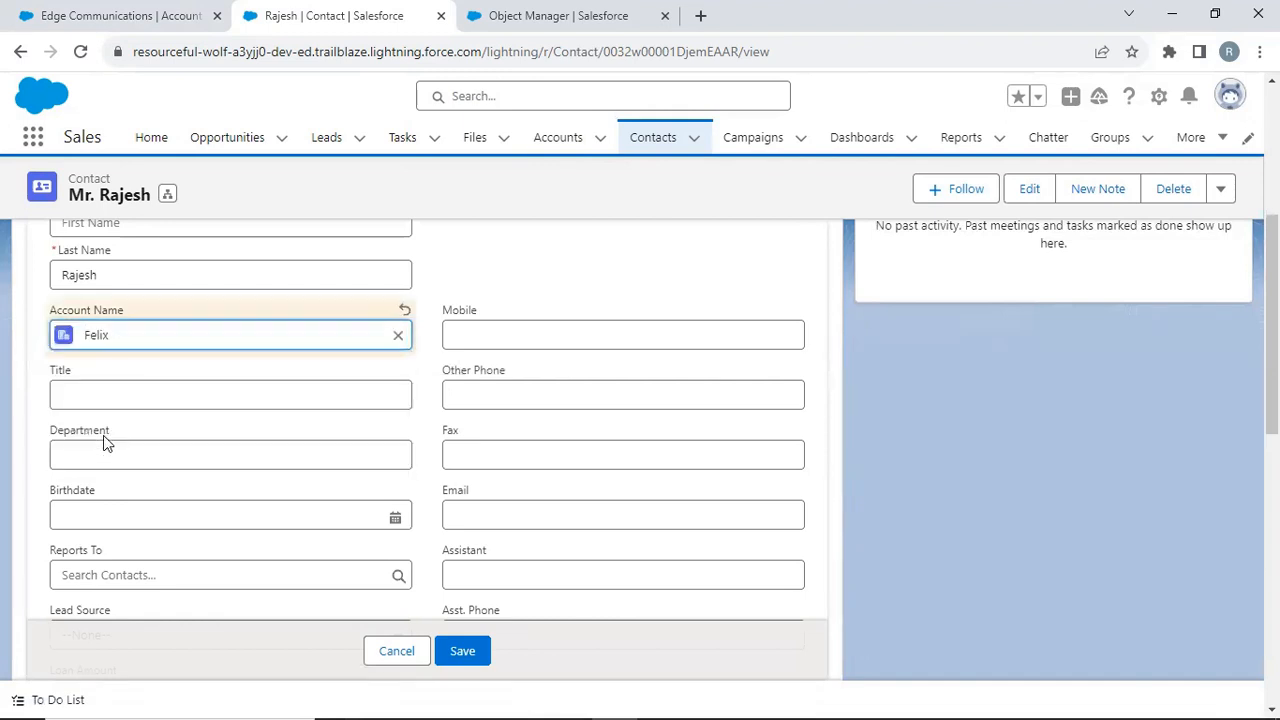
click(465, 651)
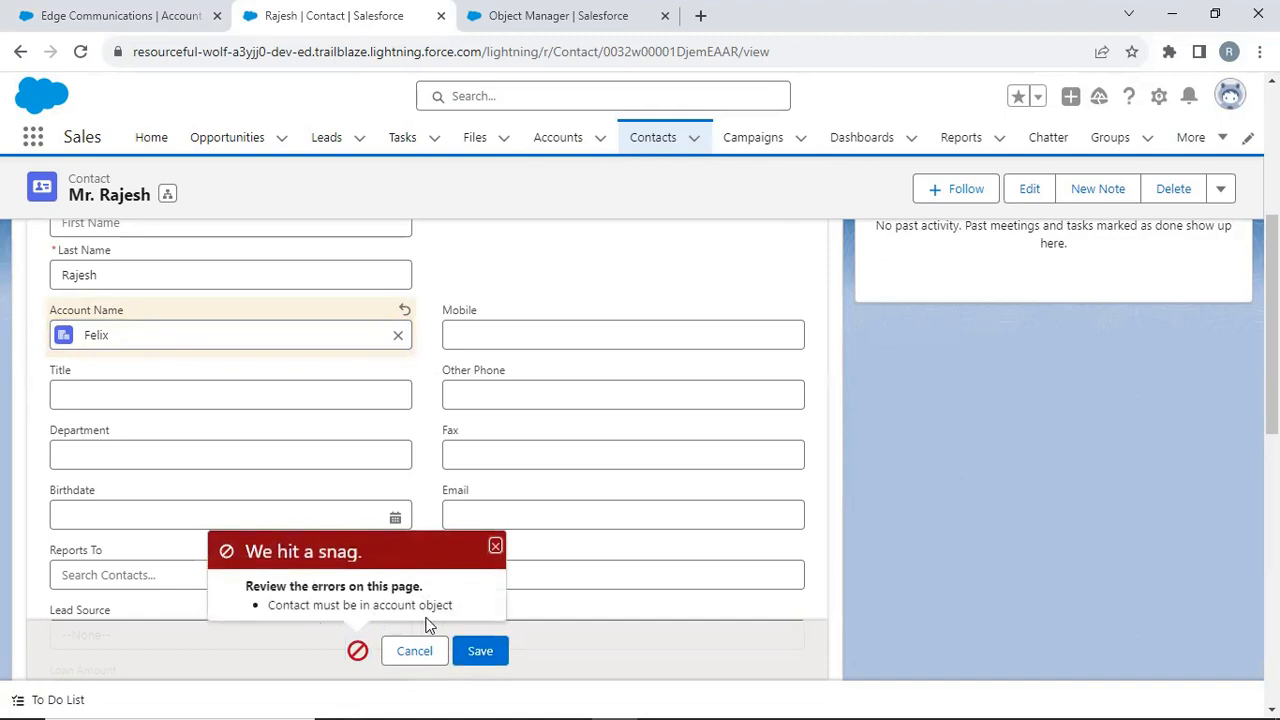
Check the shipping address zip code in the Felix account's details
click(106, 16)
click(568, 146)
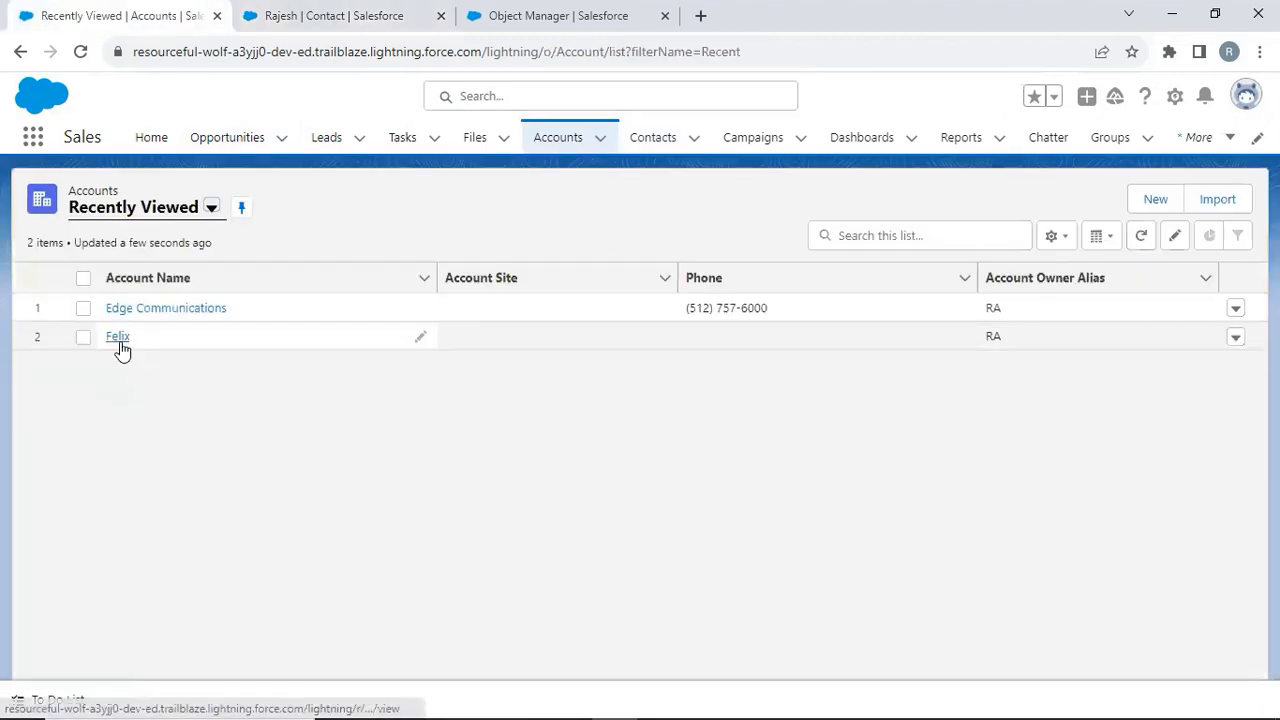
click(119, 341)
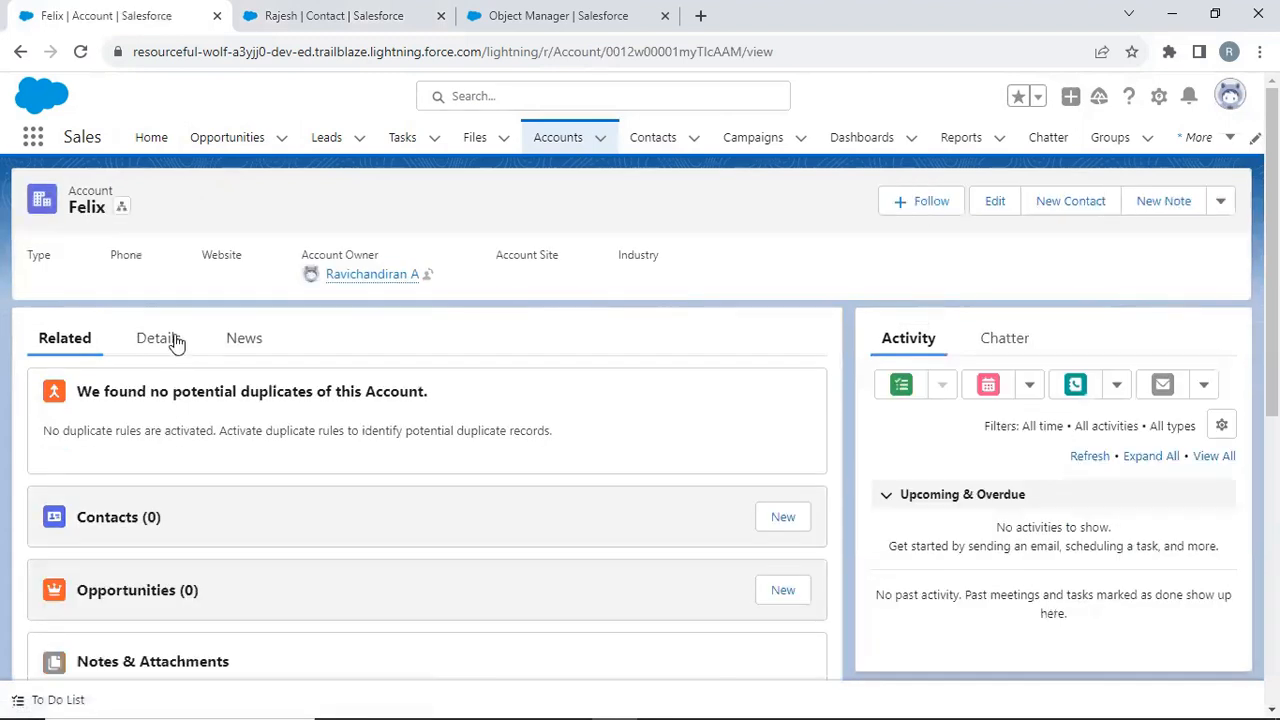
click(168, 341)
scroll(260, 481, down, 3)
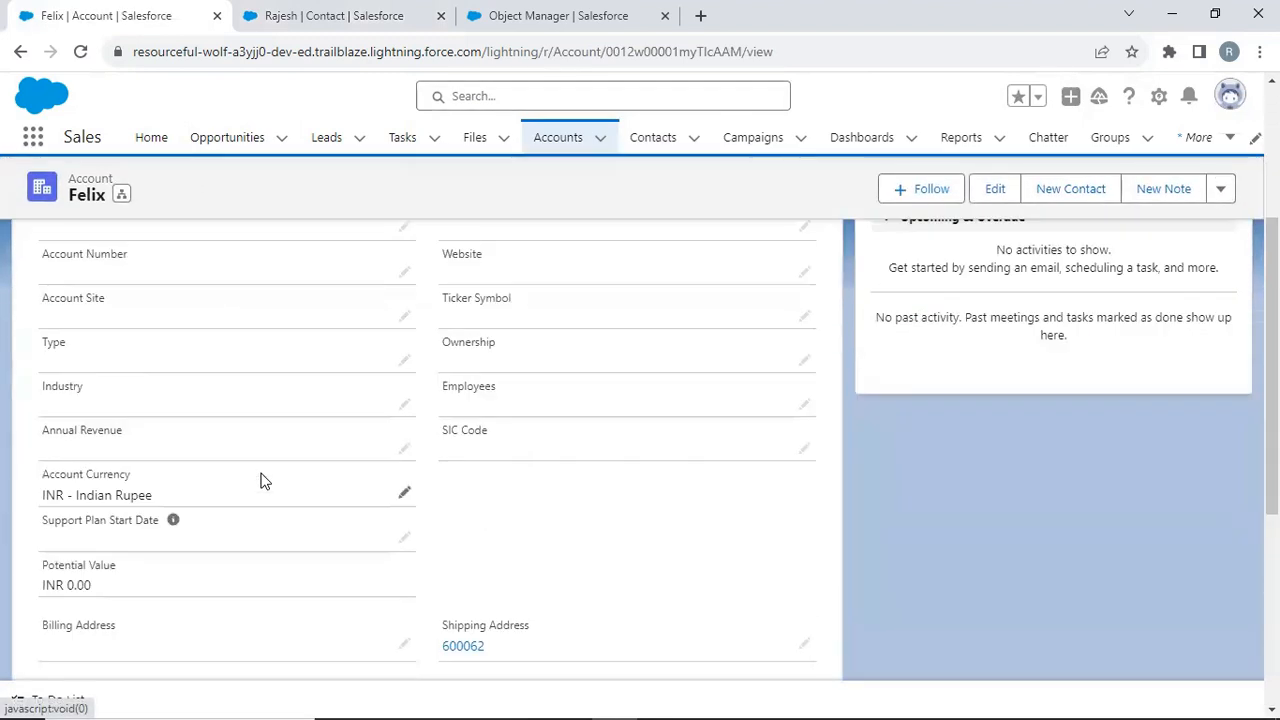
scroll(260, 481, down, 2)
scroll(260, 481, down, 1)
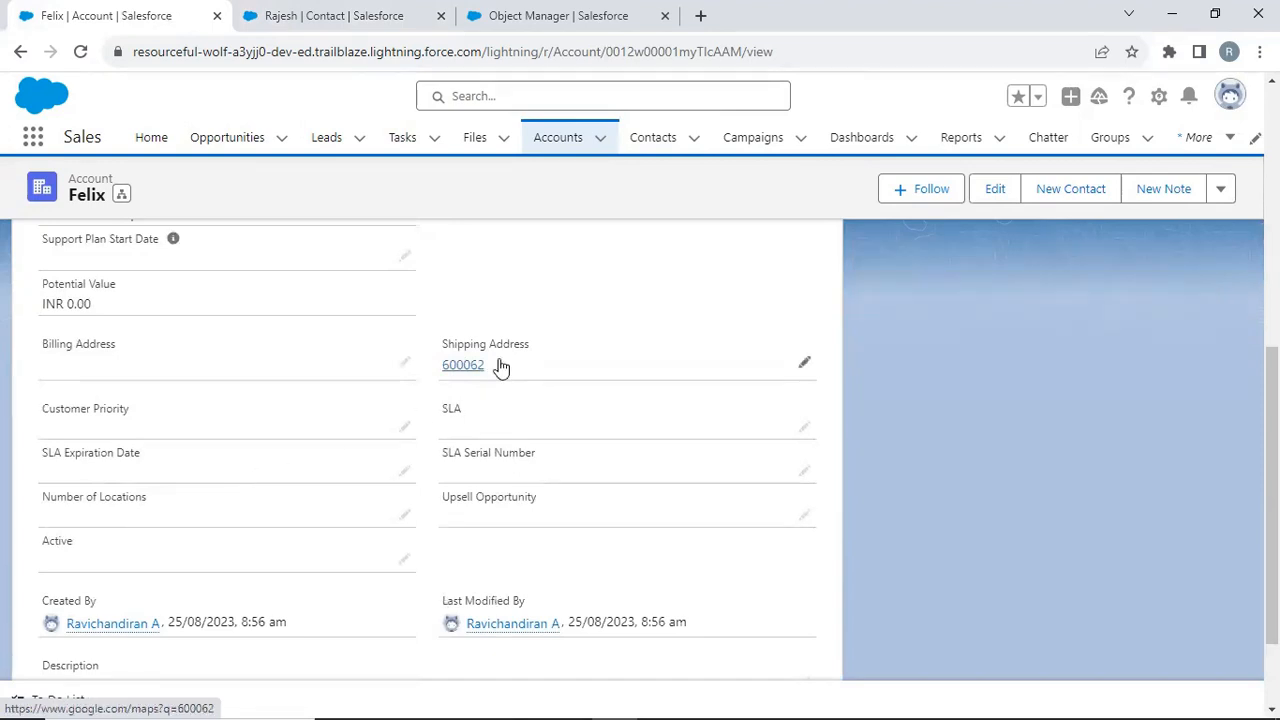
Set the new contact's Mailing Zip/Postal Code to 600062 and save the record
click(306, 16)
scroll(137, 538, down, 5)
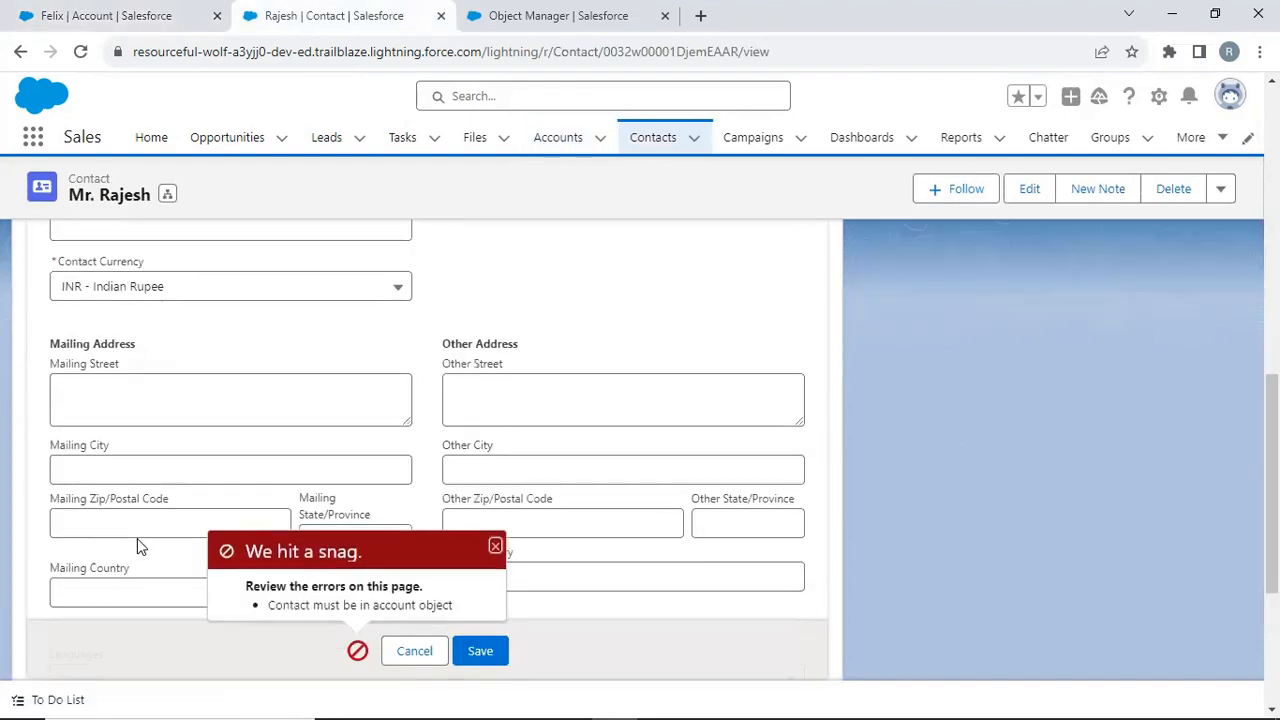
scroll(137, 538, down, 1)
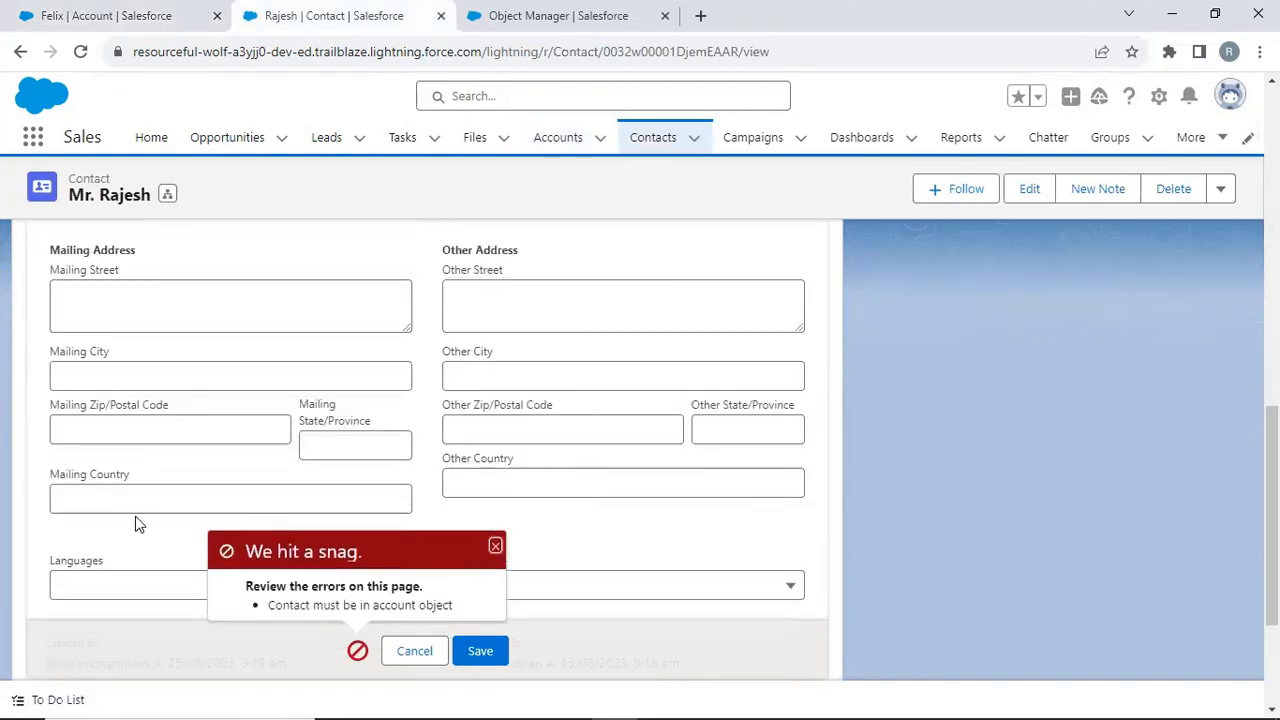
click(167, 427)
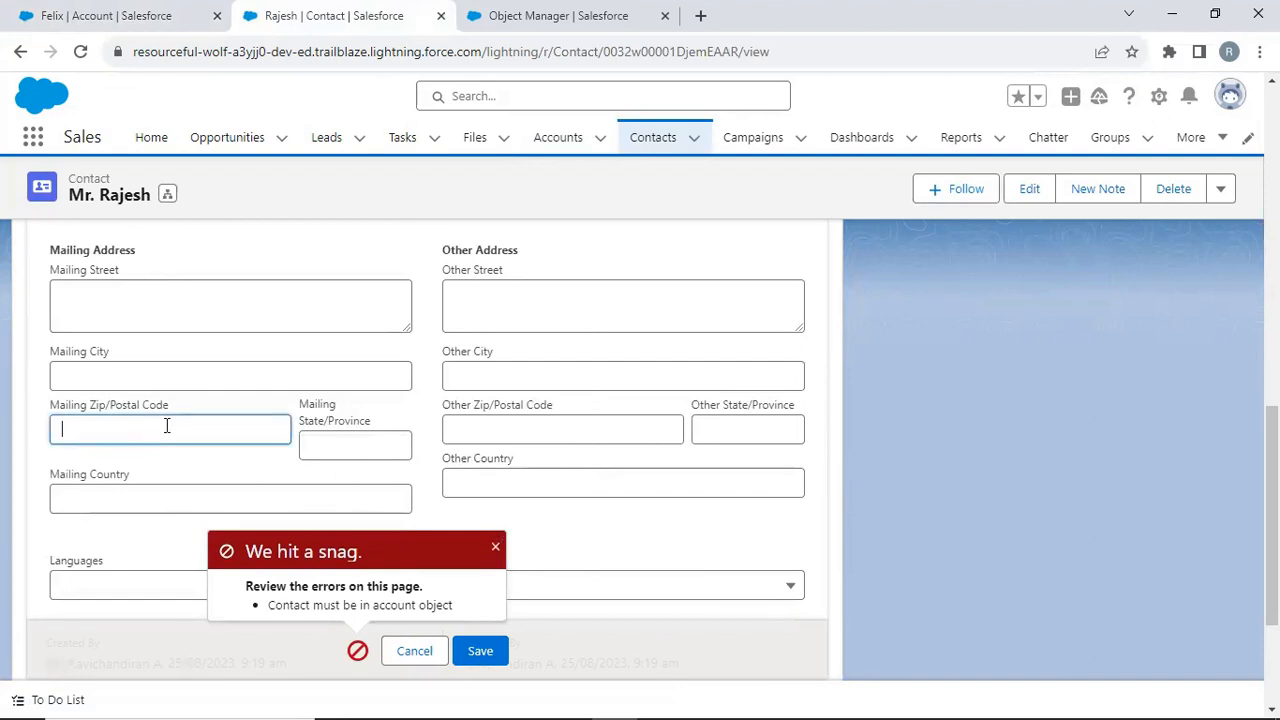
text(600062)
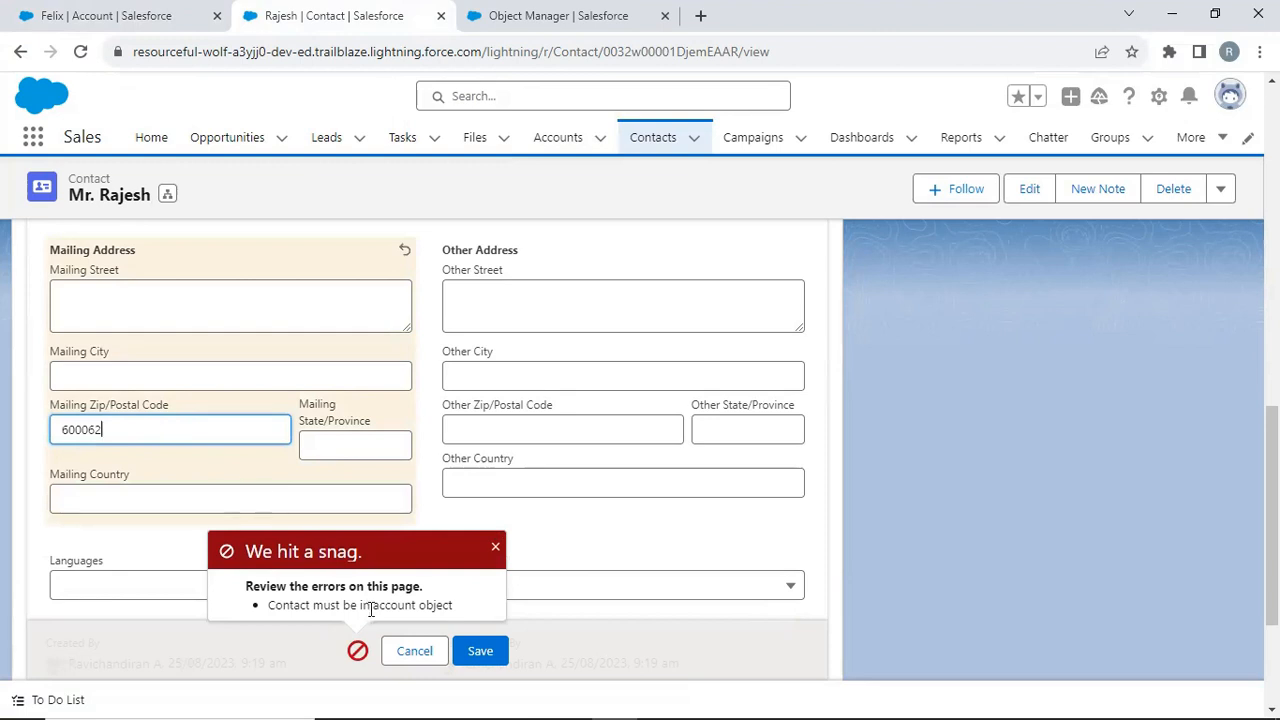
click(480, 655)
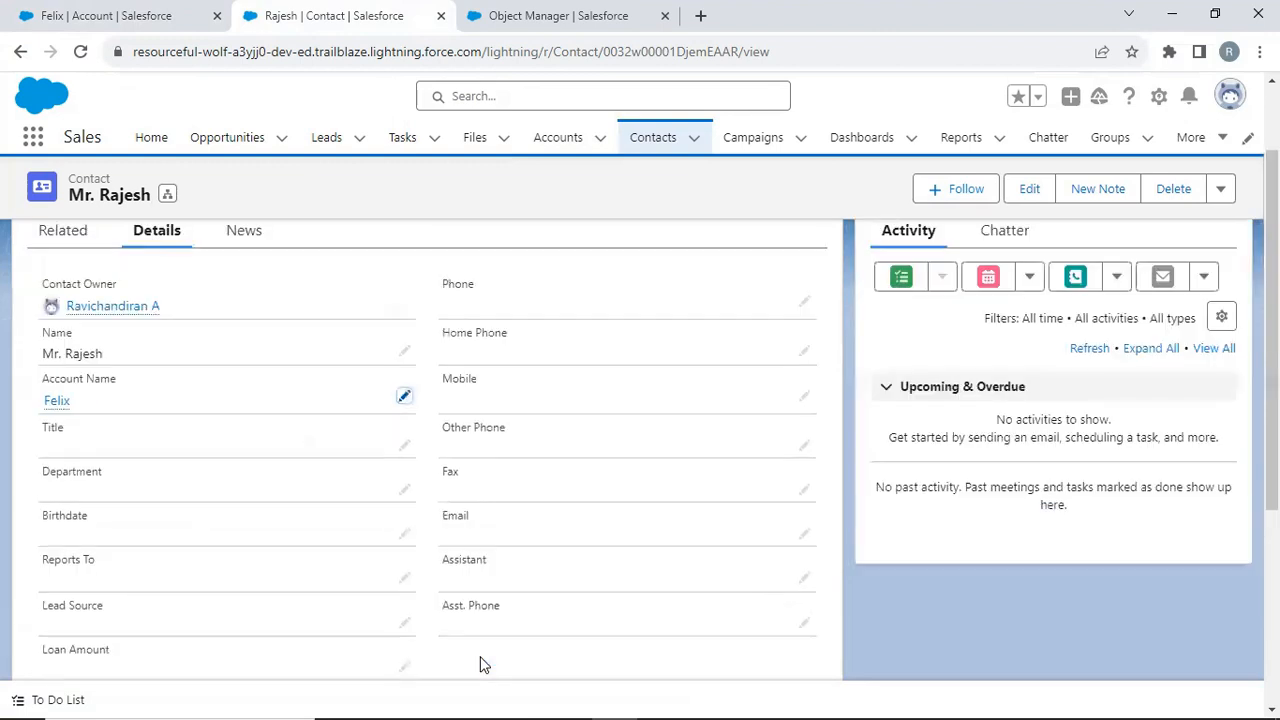
Change the contact's Mailing Zip/Postal Code to 56552 and try to save the record to test the validation rule
scroll(437, 540, down, 3)
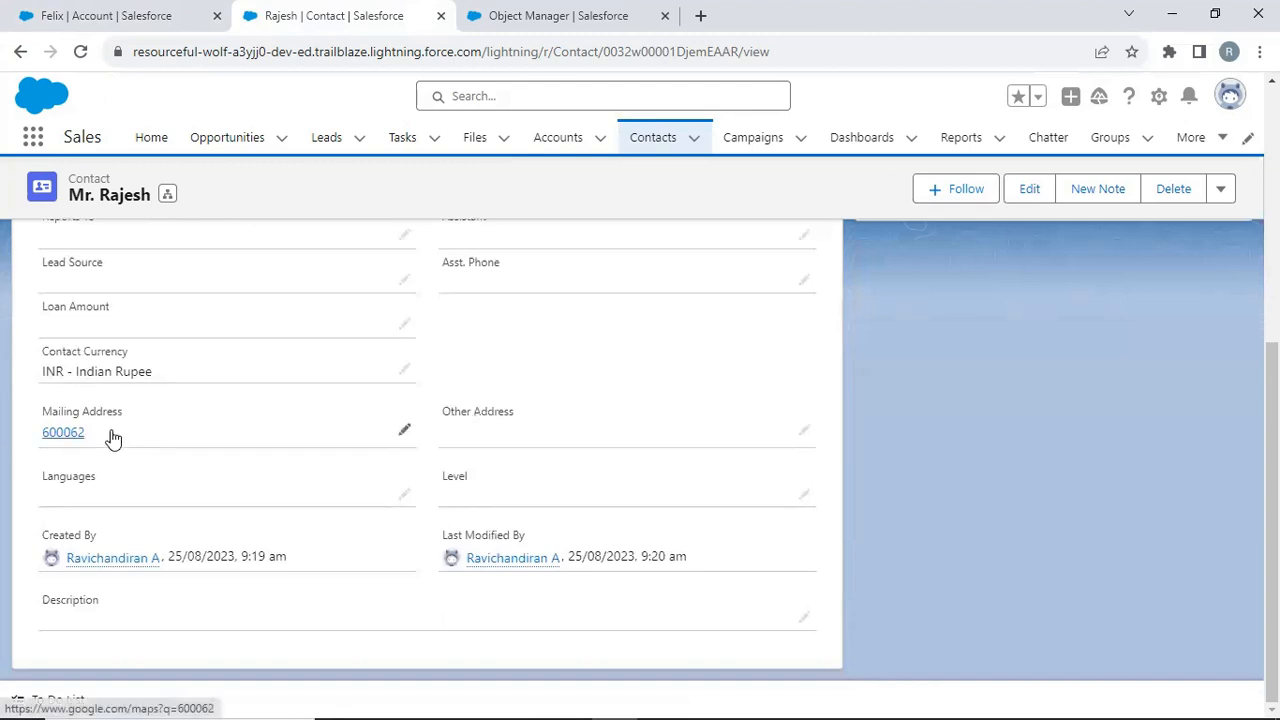
click(403, 433)
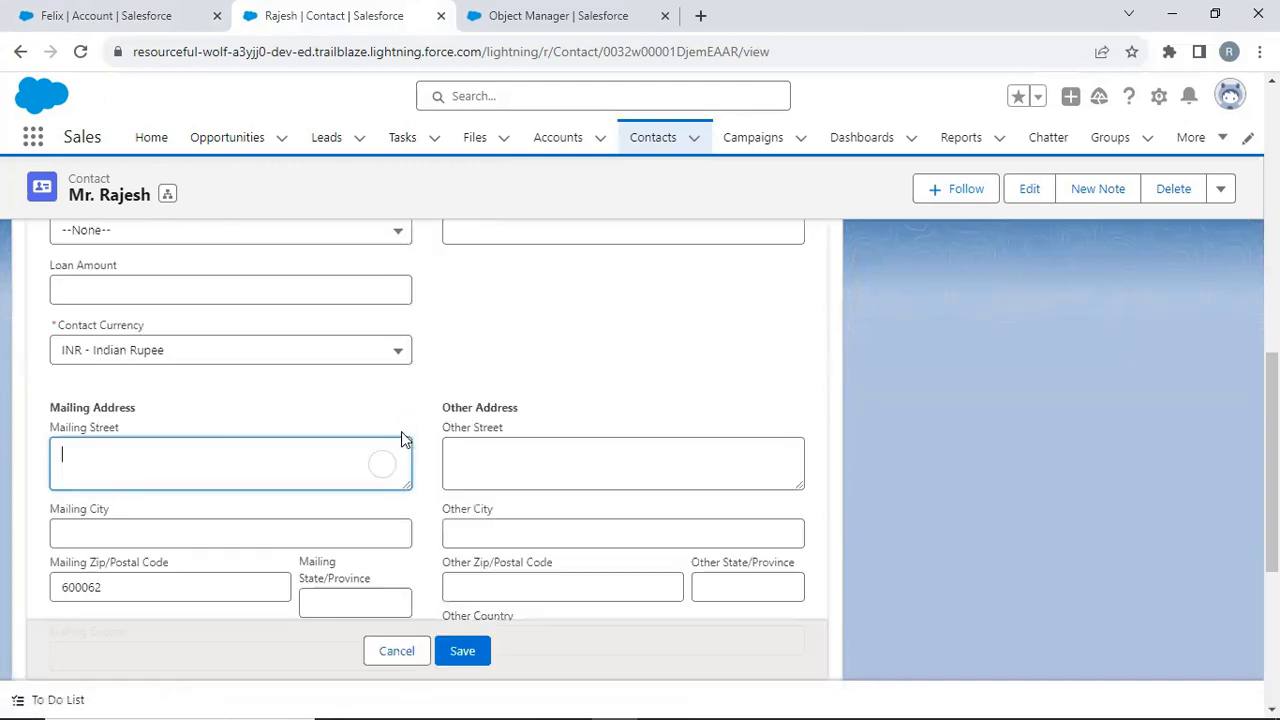
drag(152, 590, 2, 607)
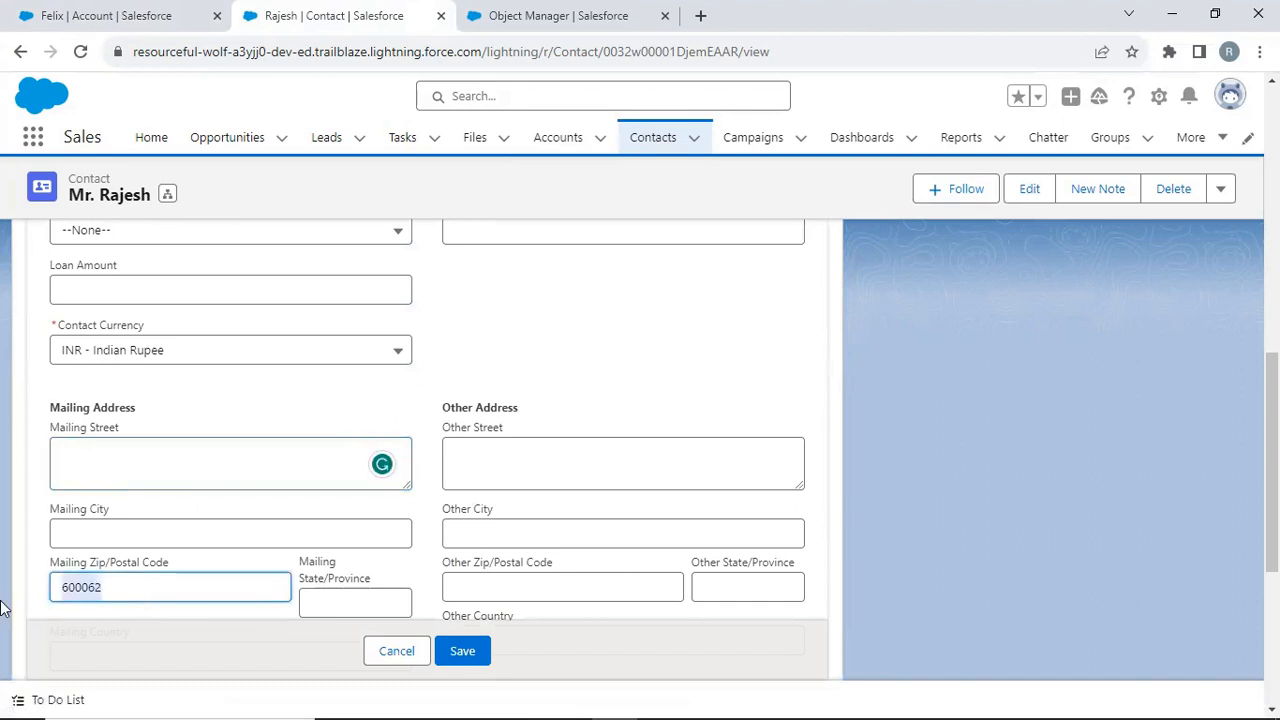
text(56552)
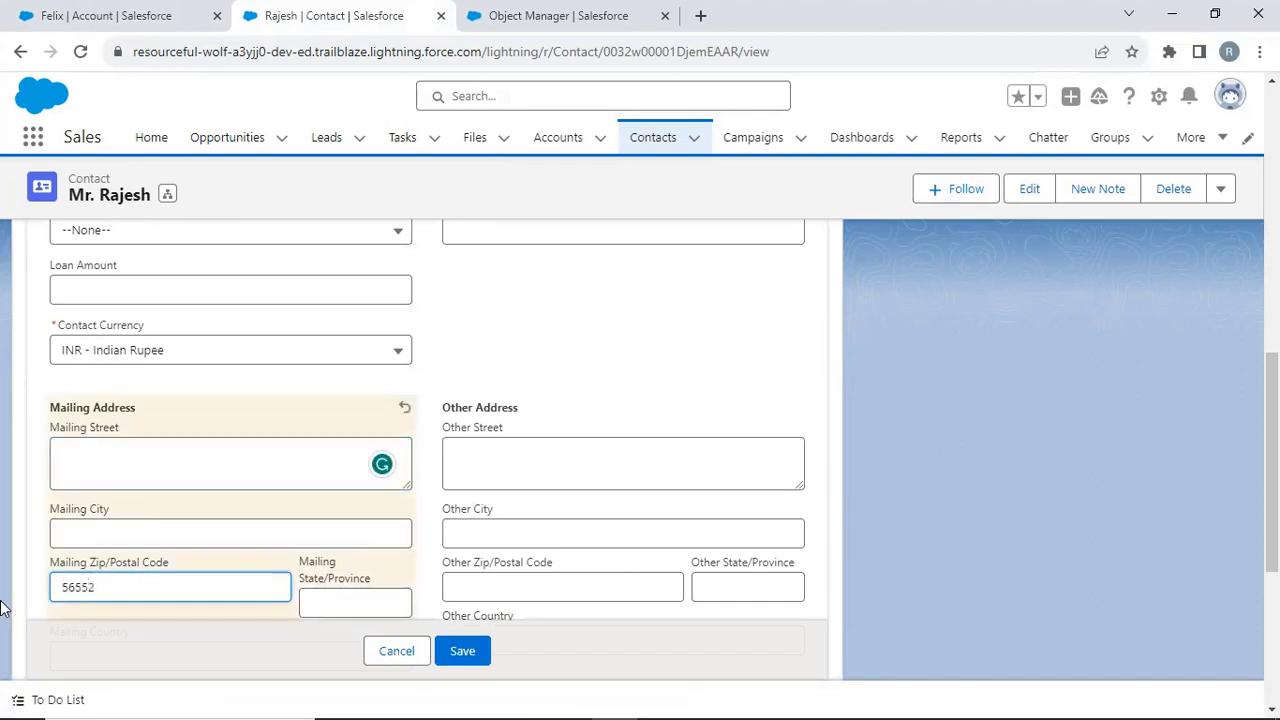
click(463, 662)
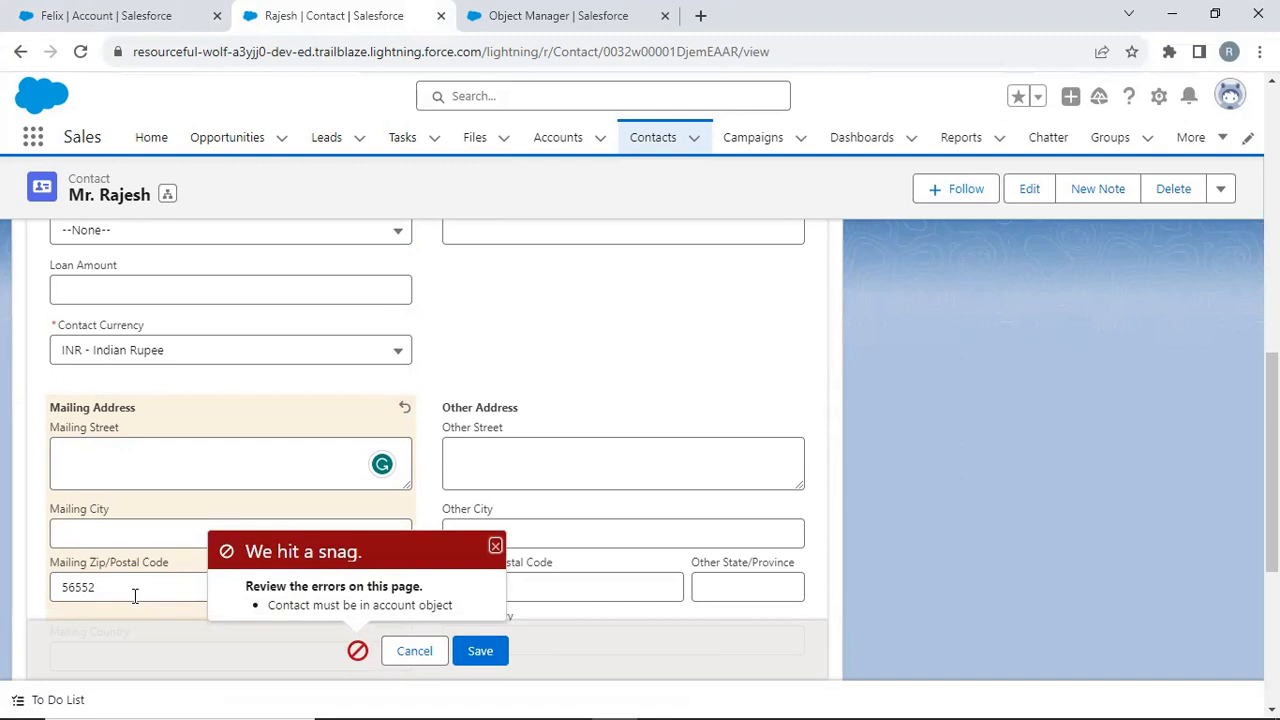
click(135, 595)
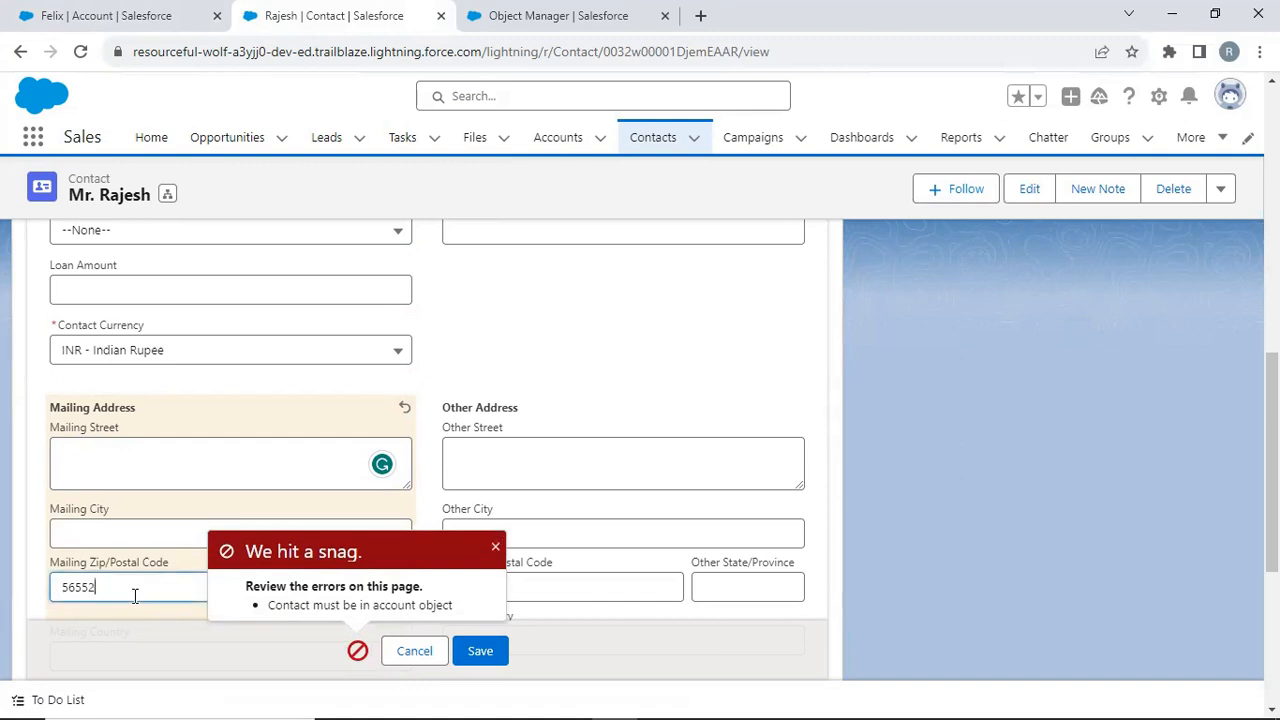